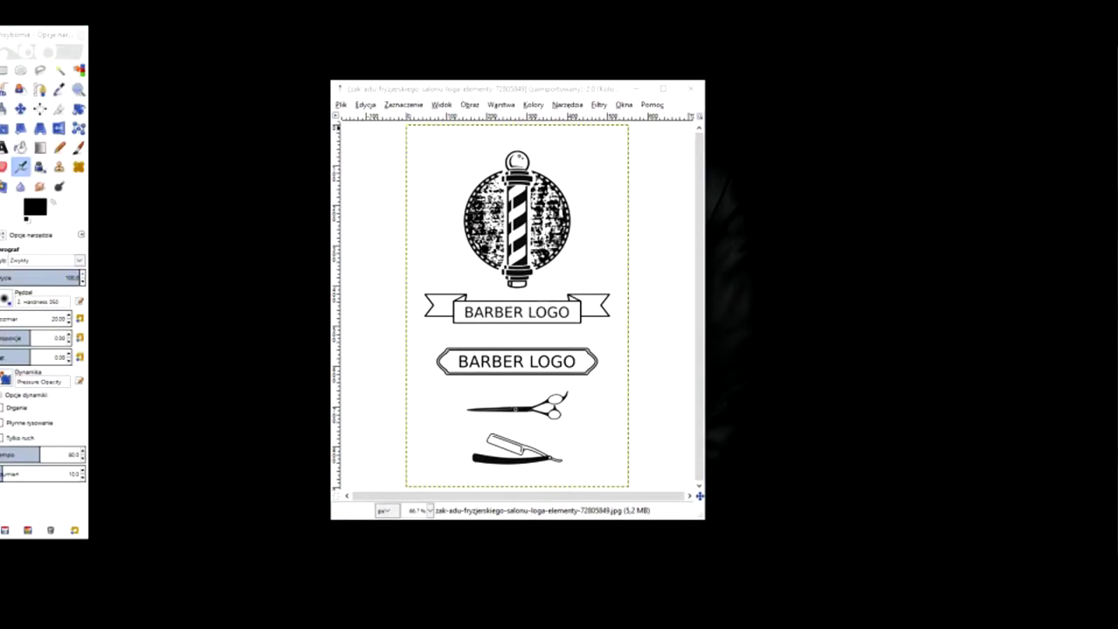
- Open the new-image dialog, which shows 552 × 900 px, 300 ppi, RGB, background fill
{"action": "key", "text": "ctrl+n"}
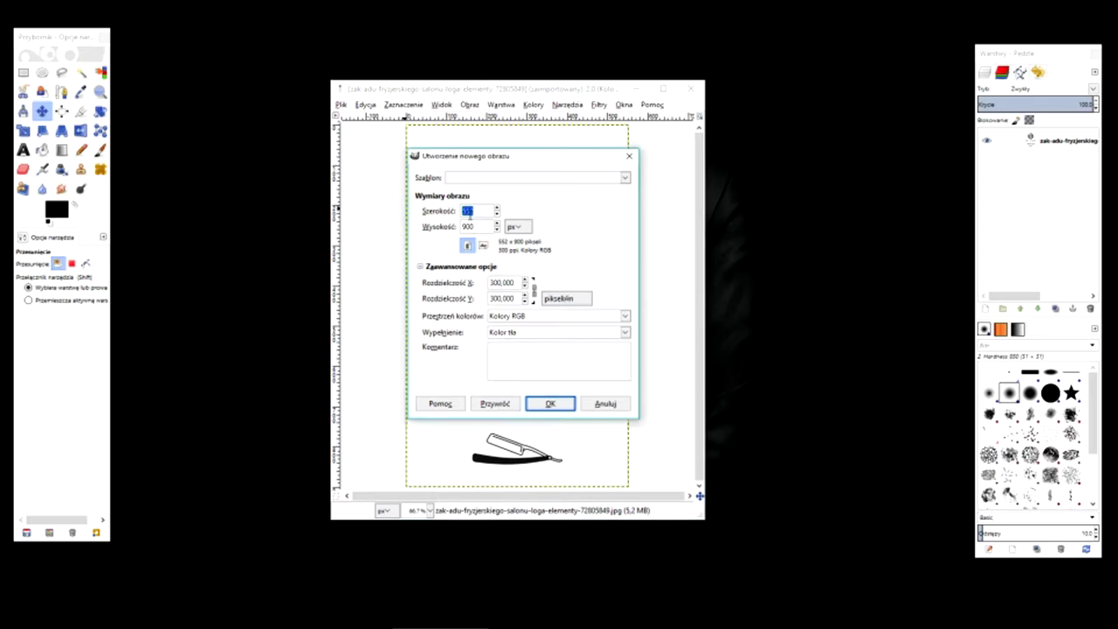
- Create the 800x600 image, lasso the barber pole at 400%, and paste it in as a new layer
{"action": "left_click", "coordinate": [549, 405]}
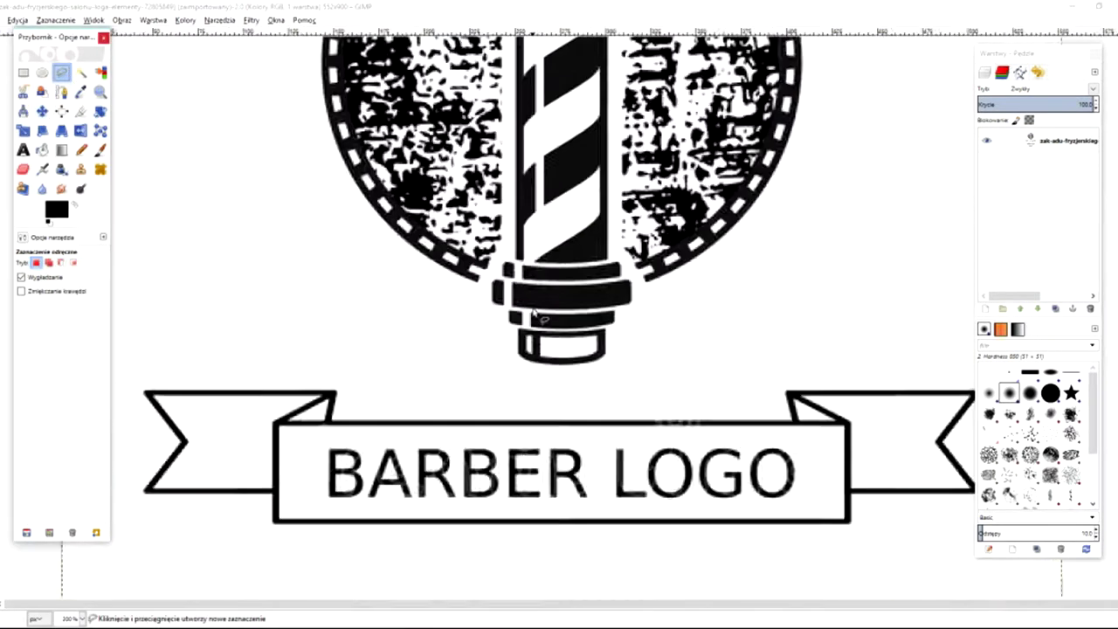
{"action": "left_click", "coordinate": [81, 73]}
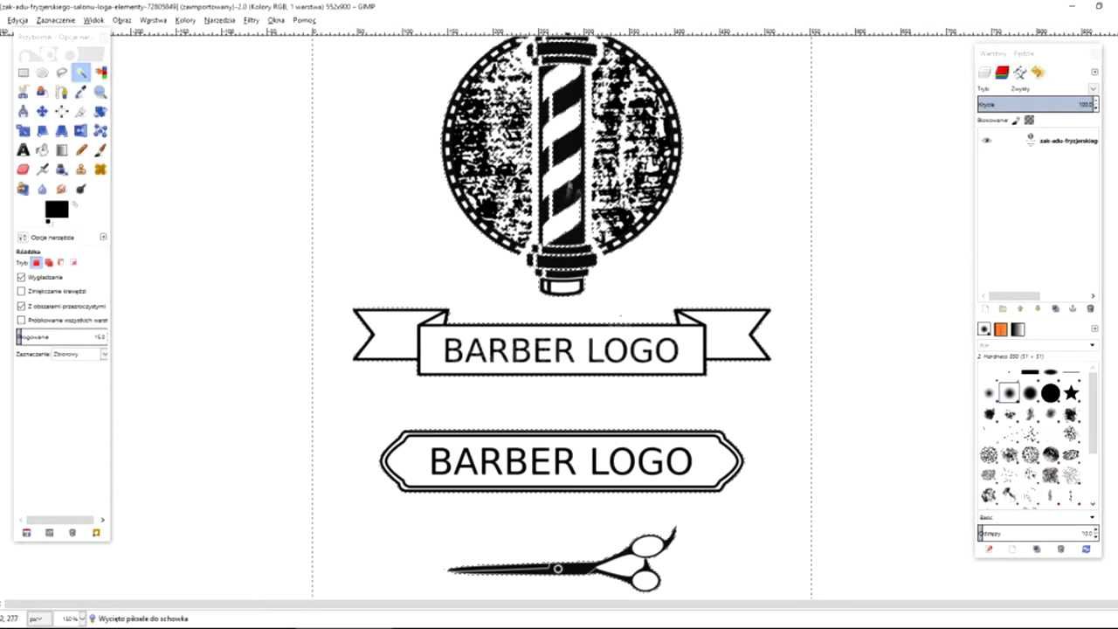
{"action": "left_click", "coordinate": [61, 73]}
{"action": "key", "text": "3"}
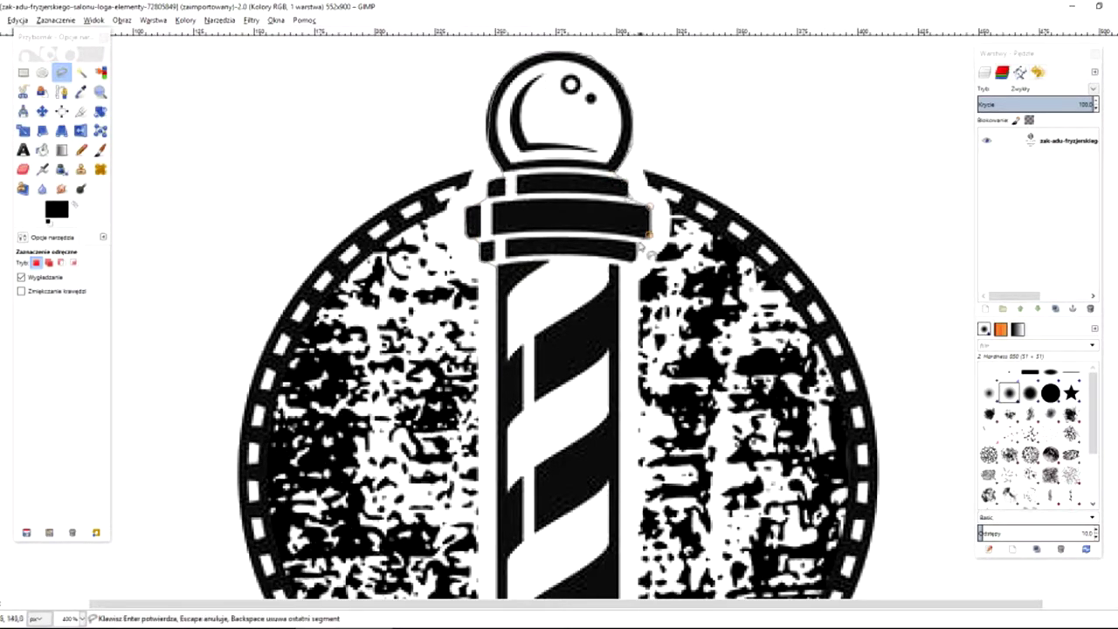
{"action": "scroll", "coordinate": [648, 250], "scroll_direction": "down", "scroll_amount": 8}
{"action": "scroll", "coordinate": [632, 184], "scroll_direction": "down", "scroll_amount": 2}
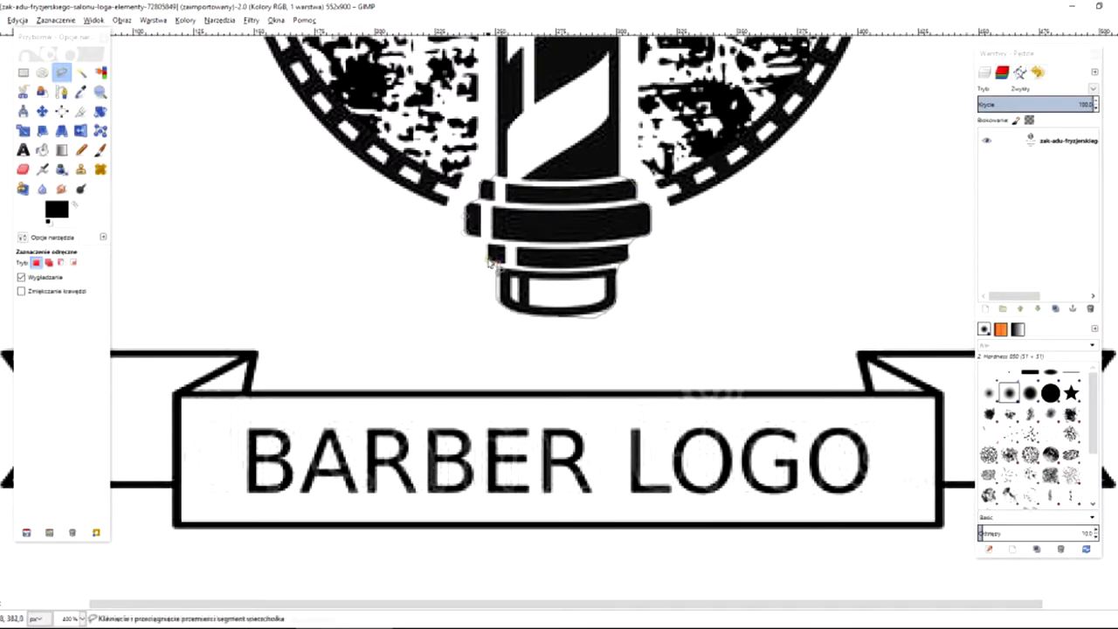
{"action": "left_click", "coordinate": [491, 262]}
{"action": "key", "text": "ctrl+x"}
{"action": "key", "text": "ctrl+shift+v"}
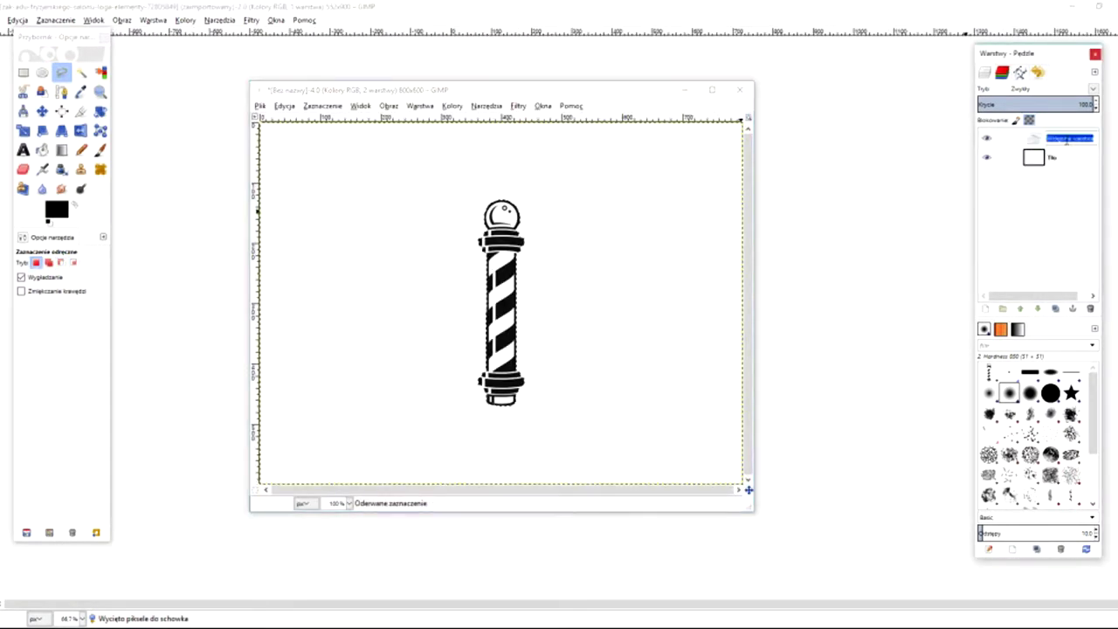
{"action": "key", "text": "ctrl+shift+n"}
- Name the pole layer Baner, add vertical and horizontal guides, and raise the pole about 48 px
{"action": "key", "text": "super+Up"}
{"action": "left_click_drag", "start_coordinate": [5, 65], "coordinate": [563, 160]}
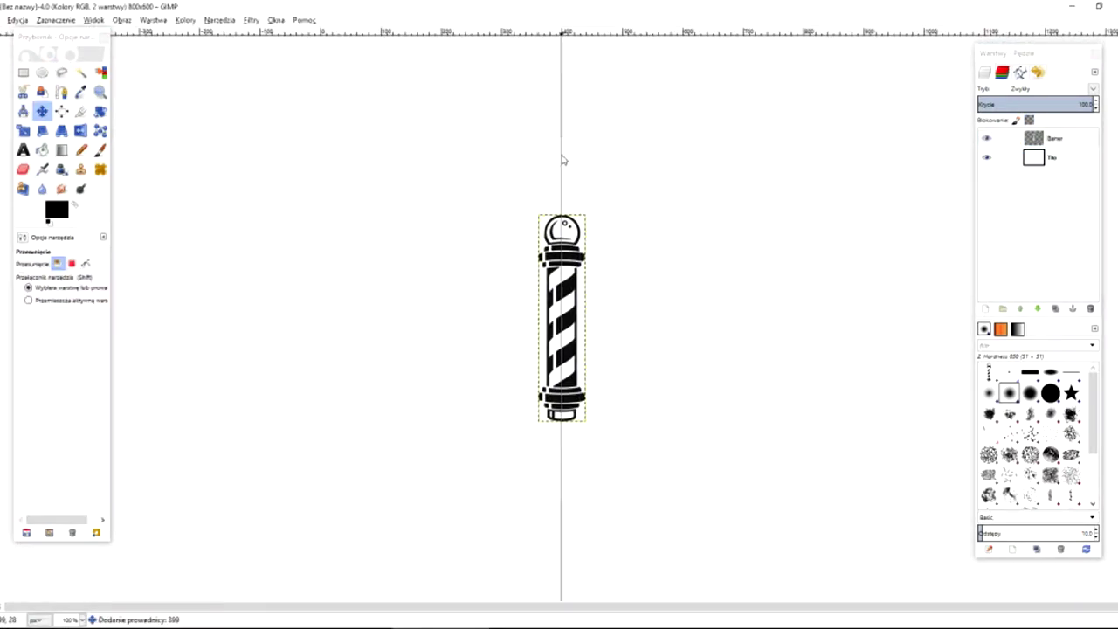
{"action": "left_click_drag", "start_coordinate": [140, 33], "coordinate": [264, 316]}
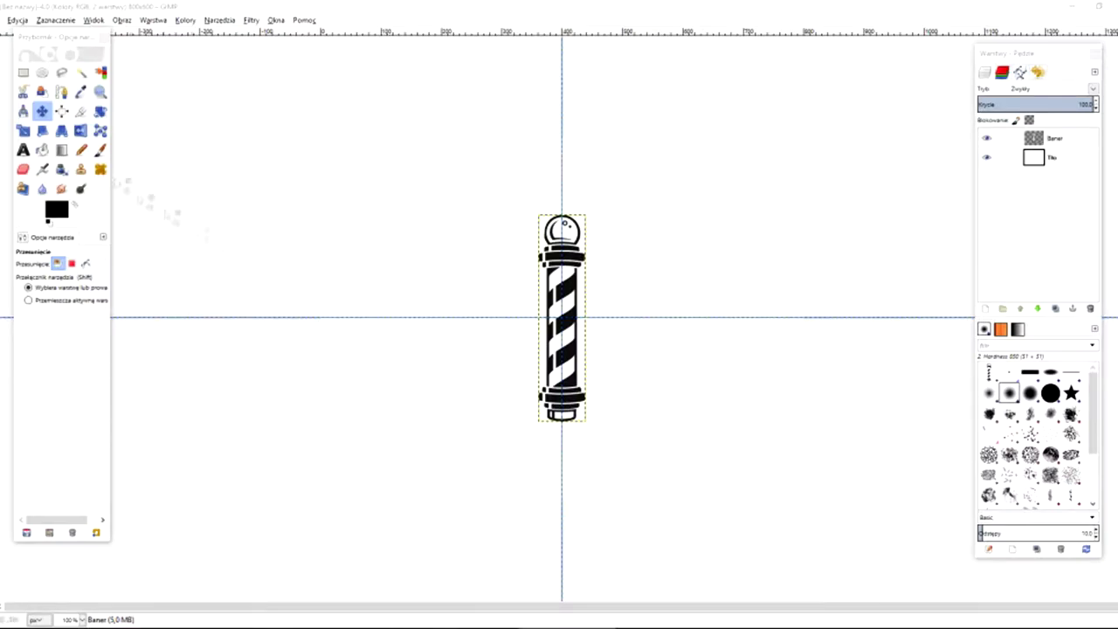
{"action": "left_click_drag", "start_coordinate": [562, 262], "coordinate": [562, 220]}
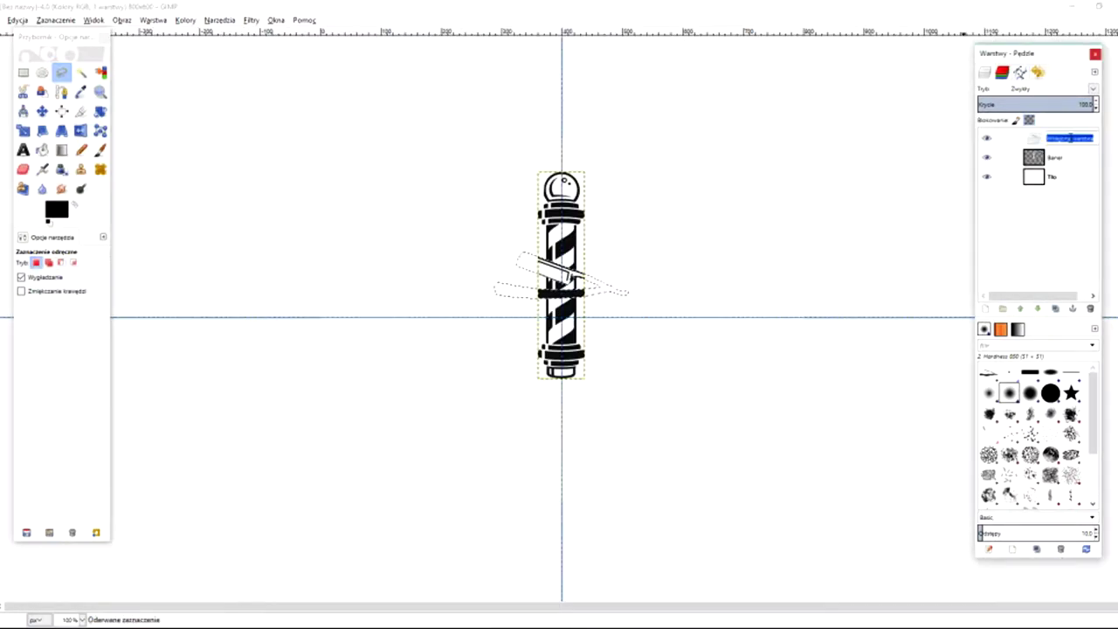
- Move the razor left of the pole, tilt it diagonally, and enlarge it
{"action": "key", "text": "m"}
{"action": "left_click_drag", "start_coordinate": [563, 292], "coordinate": [337, 317]}
{"action": "key", "text": "shift+r"}
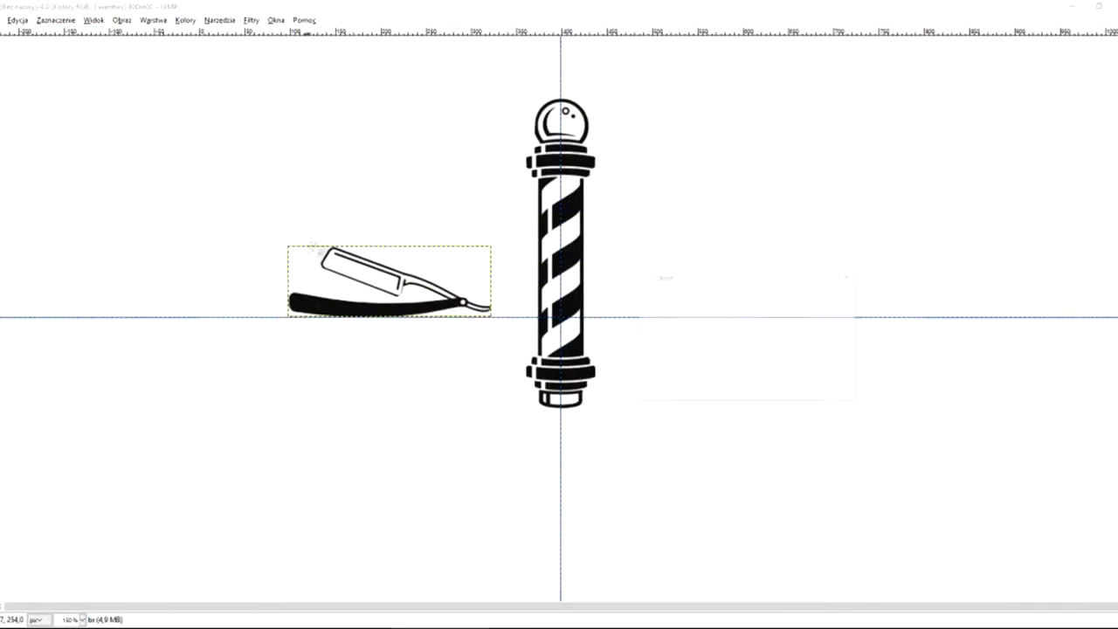
{"action": "left_click_drag", "start_coordinate": [420, 262], "coordinate": [375, 341]}
{"action": "key", "text": "Return"}
{"action": "left_click", "coordinate": [23, 130]}
{"action": "left_click_drag", "start_coordinate": [469, 175], "coordinate": [531, 60]}
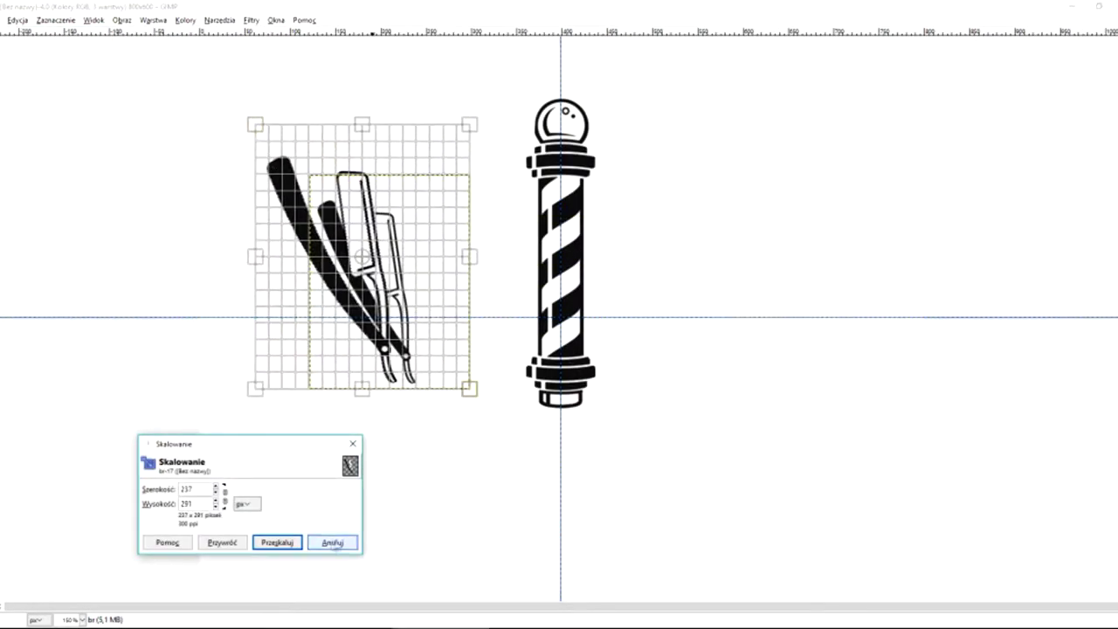
{"action": "left_click_drag", "start_coordinate": [285, 388], "coordinate": [259, 419]}
{"action": "key", "text": "Return"}
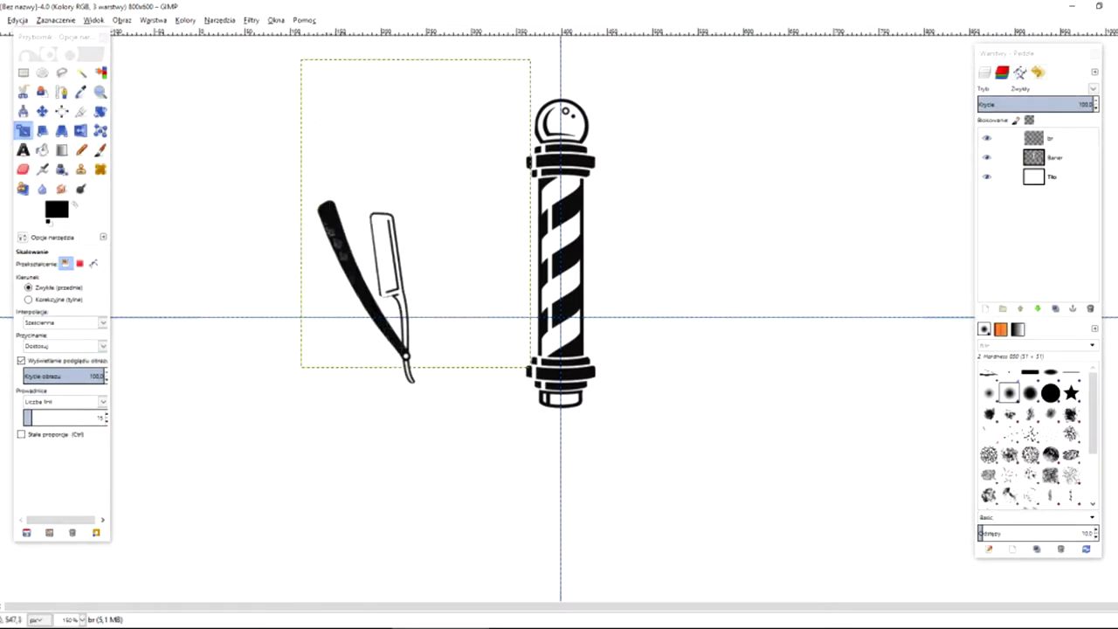
- Reposition the razor beside the pole and scale it up once more
{"action": "key", "text": "m"}
{"action": "left_click_drag", "start_coordinate": [406, 288], "coordinate": [476, 336]}
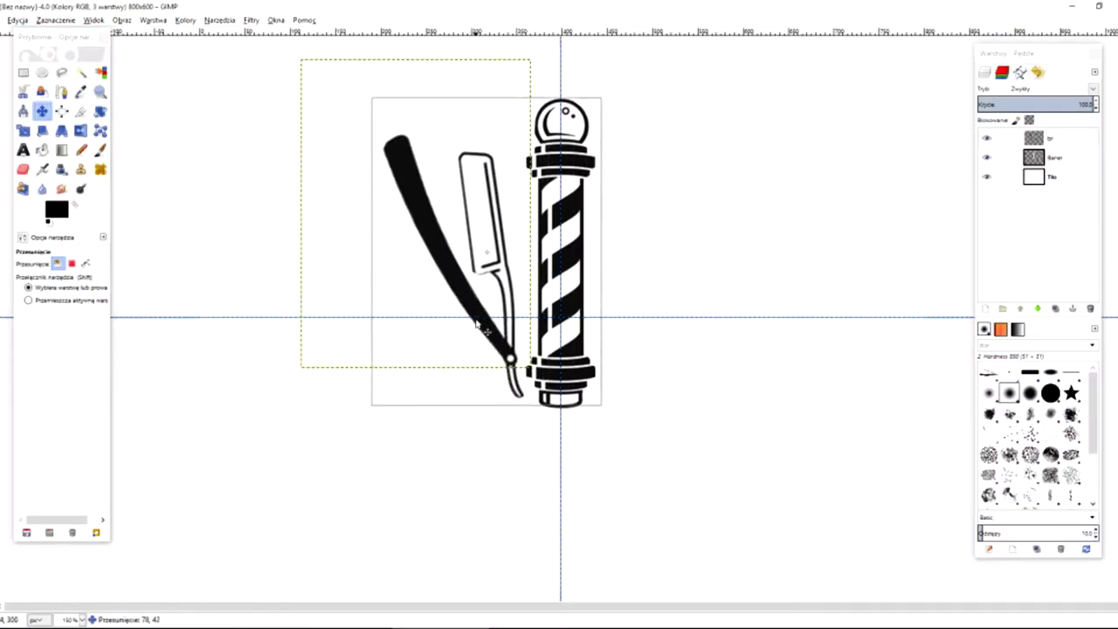
{"action": "key", "text": "shift+s"}
{"action": "left_click_drag", "start_coordinate": [600, 415], "coordinate": [617, 428]}
{"action": "key", "text": "Return"}
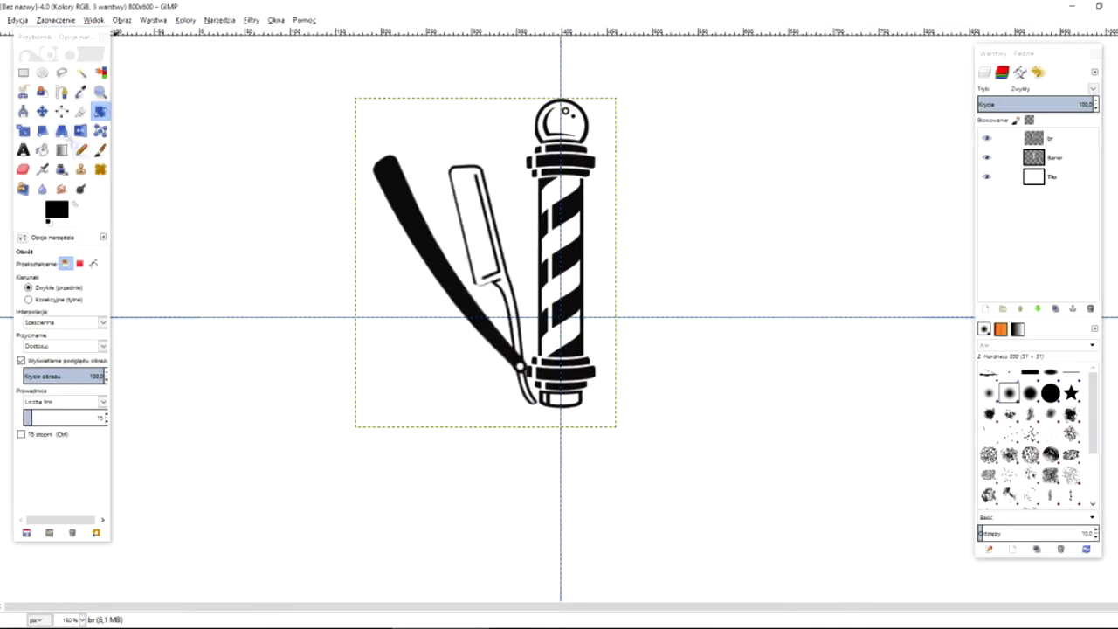
{"action": "key", "text": "m"}
- Duplicate the razor as its own layer, flip it horizontally, and place it right of the pole
{"action": "key", "text": "ctrl+c"}
{"action": "key", "text": "ctrl+v"}
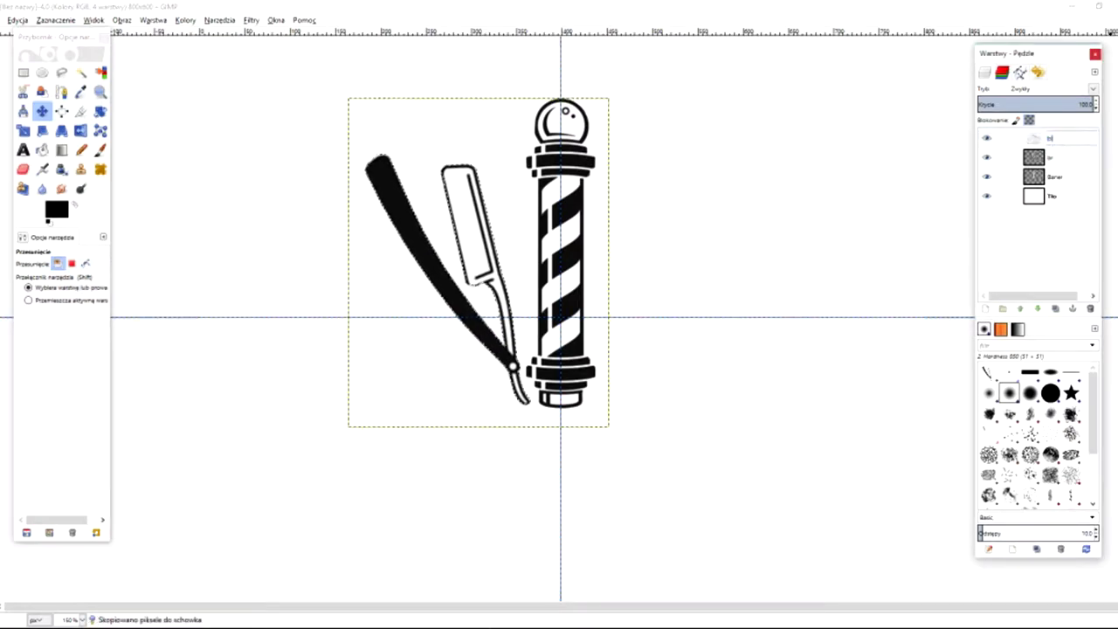
{"action": "key", "text": "shift+ctrl+n"}
{"action": "key", "text": "shift+r"}
{"action": "left_click", "coordinate": [702, 377]}
{"action": "key", "text": "m"}
{"action": "left_click_drag", "start_coordinate": [702, 377], "coordinate": [629, 361]}
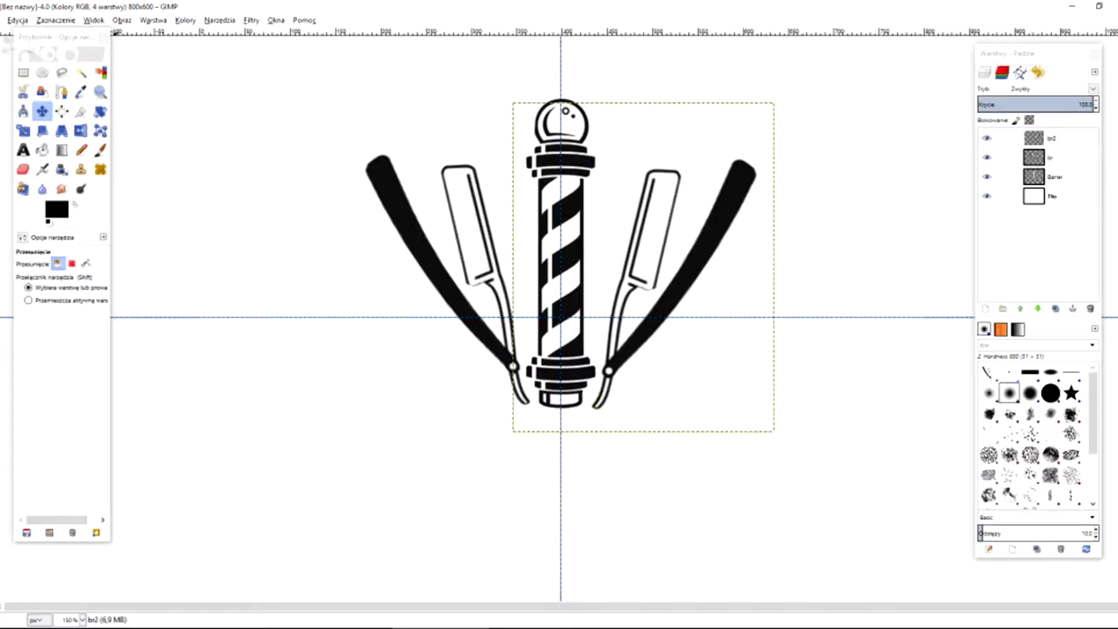
- Add a guide level with the razor pivots to check the symmetry
{"action": "mouse_move", "coordinate": [297, 374]}
{"action": "left_mouse_down"}
{"action": "mouse_move", "coordinate": [611, 365]}
{"action": "mouse_move", "coordinate": [636, 344]}
{"action": "left_mouse_up"}
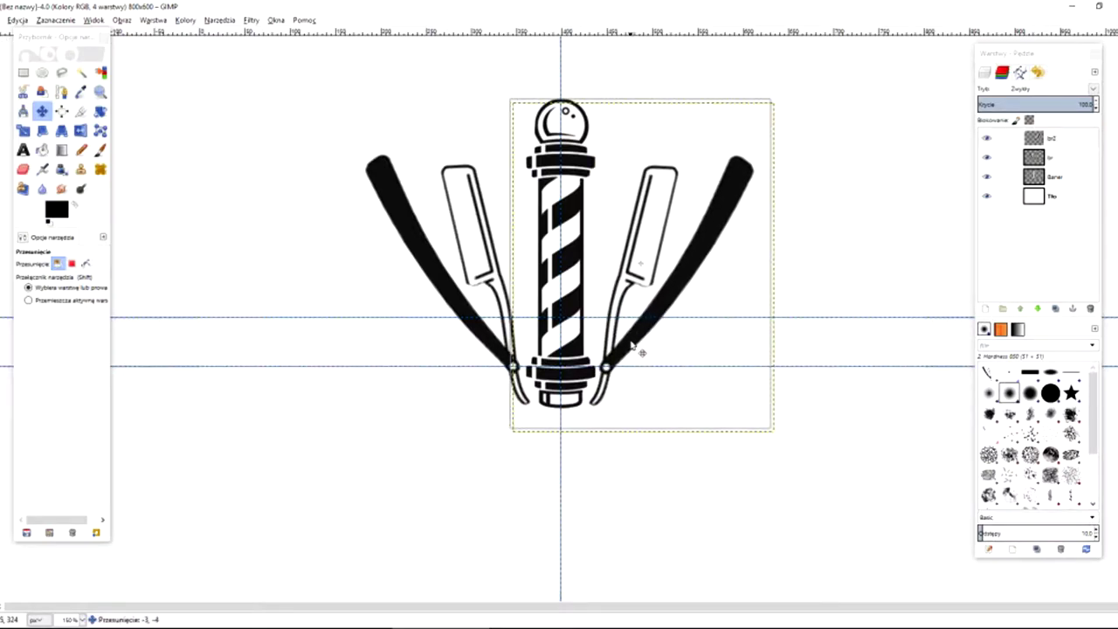
{"action": "scroll", "coordinate": [635, 344], "scroll_direction": "down", "scroll_amount": 3}
{"action": "scroll", "coordinate": [611, 366], "scroll_direction": "up", "scroll_amount": 2}
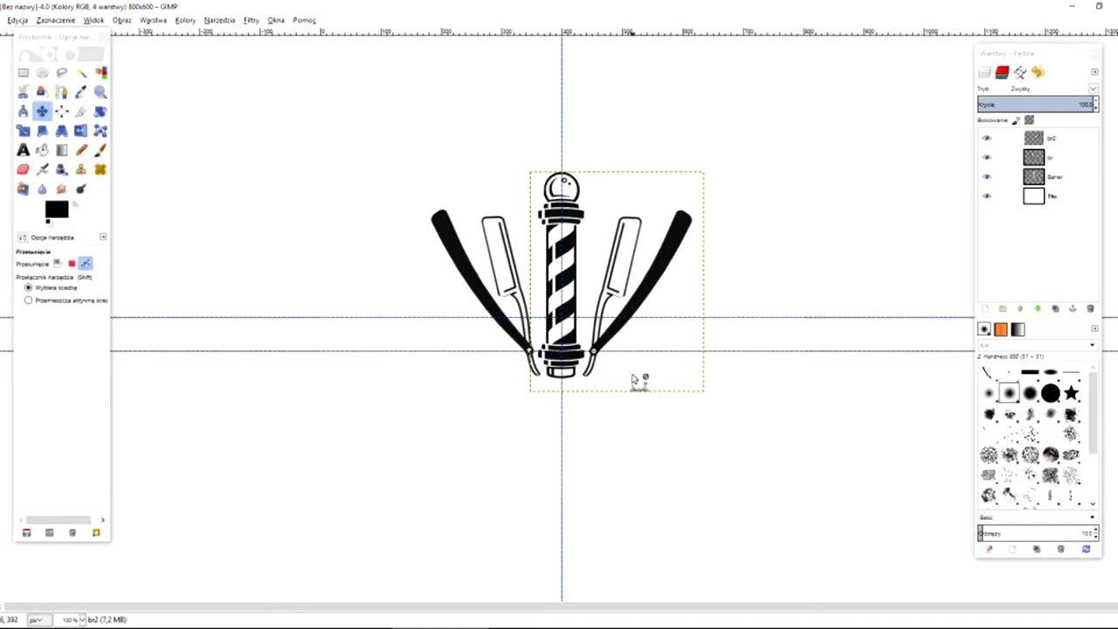
{"action": "scroll", "coordinate": [640, 366], "scroll_direction": "up", "scroll_amount": 3}
- Nudge the right razor against the guides until it exactly mirrors the left razor
{"action": "left_click_drag", "start_coordinate": [640, 349], "coordinate": [629, 348]}
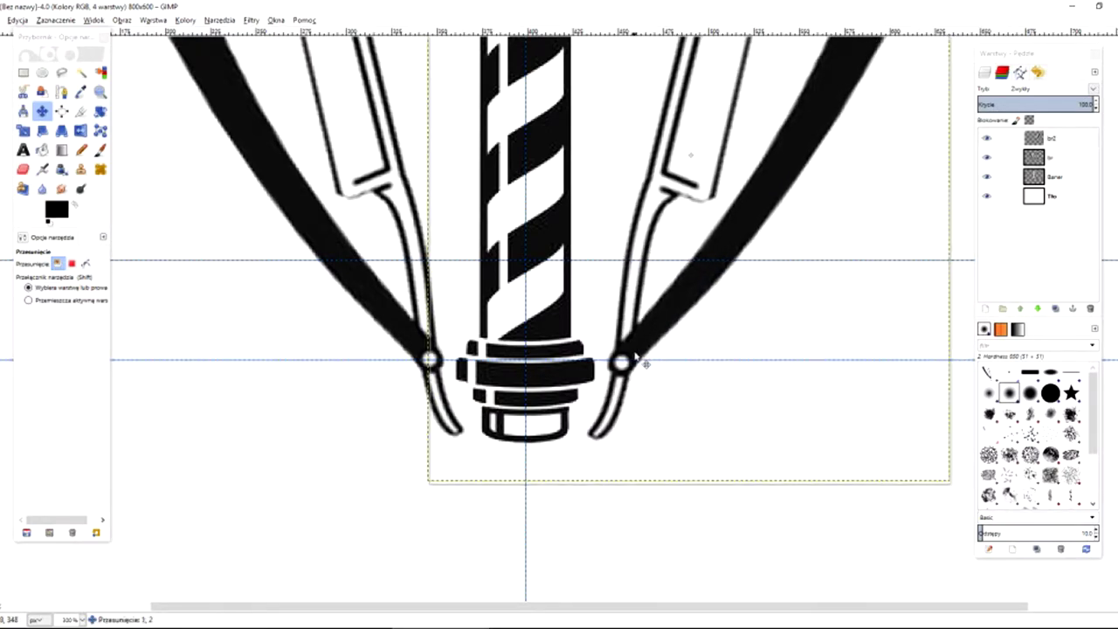
{"action": "mouse_move", "coordinate": [629, 349]}
{"action": "left_mouse_down"}
{"action": "mouse_move", "coordinate": [598, 351]}
{"action": "mouse_move", "coordinate": [656, 375]}
{"action": "left_mouse_up"}
{"action": "scroll", "coordinate": [661, 375], "scroll_direction": "down", "scroll_amount": 2}
{"action": "scroll", "coordinate": [661, 376], "scroll_direction": "up", "scroll_amount": 2}
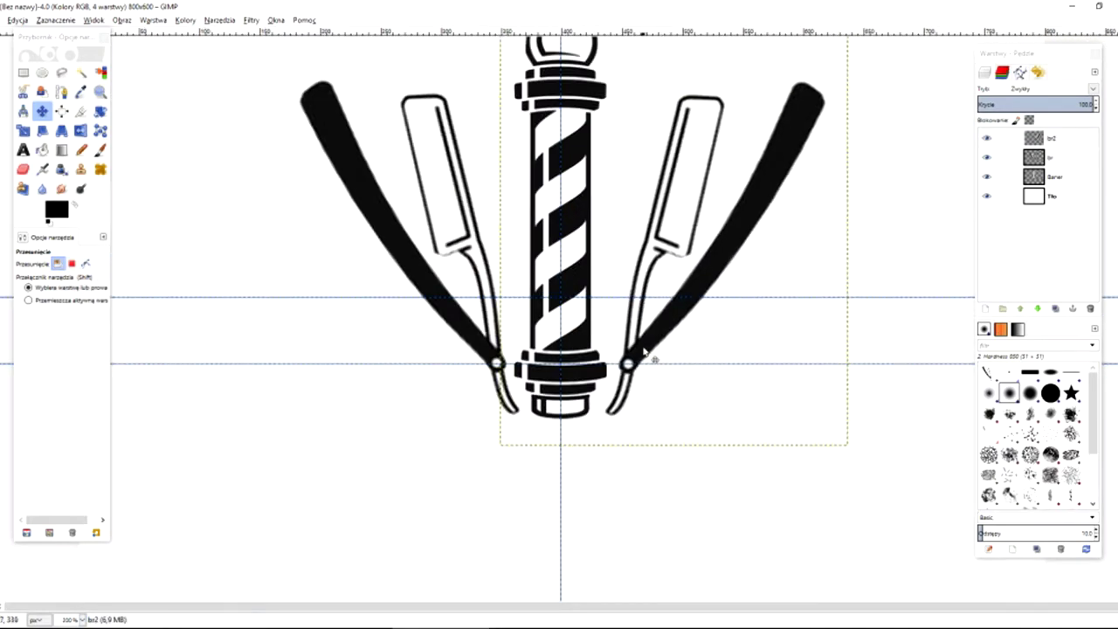
{"action": "left_click_drag", "start_coordinate": [7, 33], "coordinate": [349, 95]}
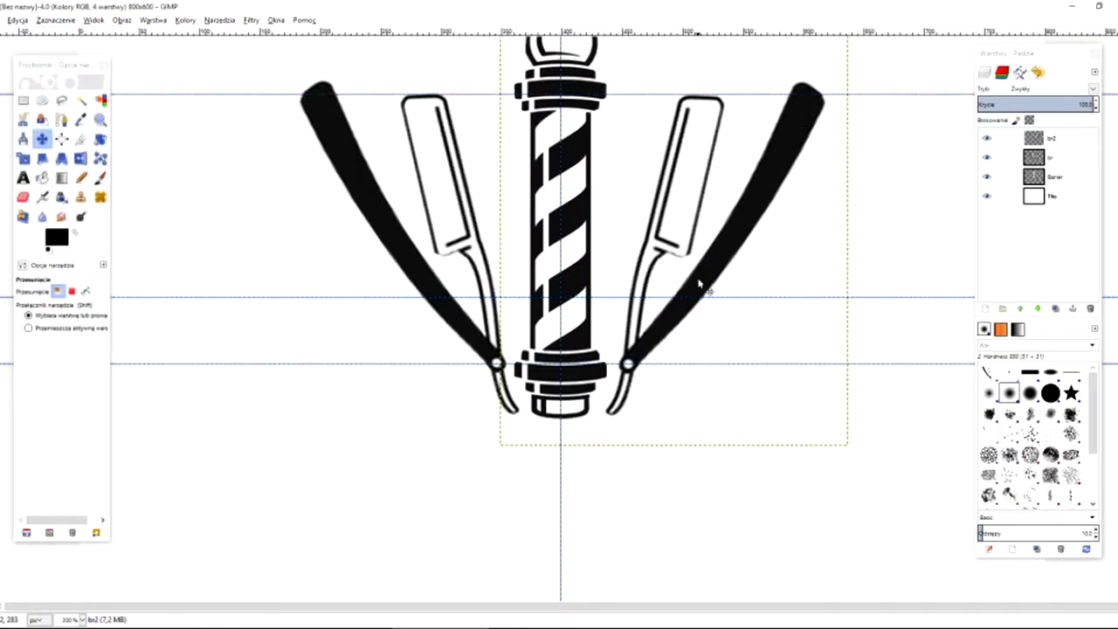
{"action": "left_click_drag", "start_coordinate": [706, 281], "coordinate": [706, 274]}
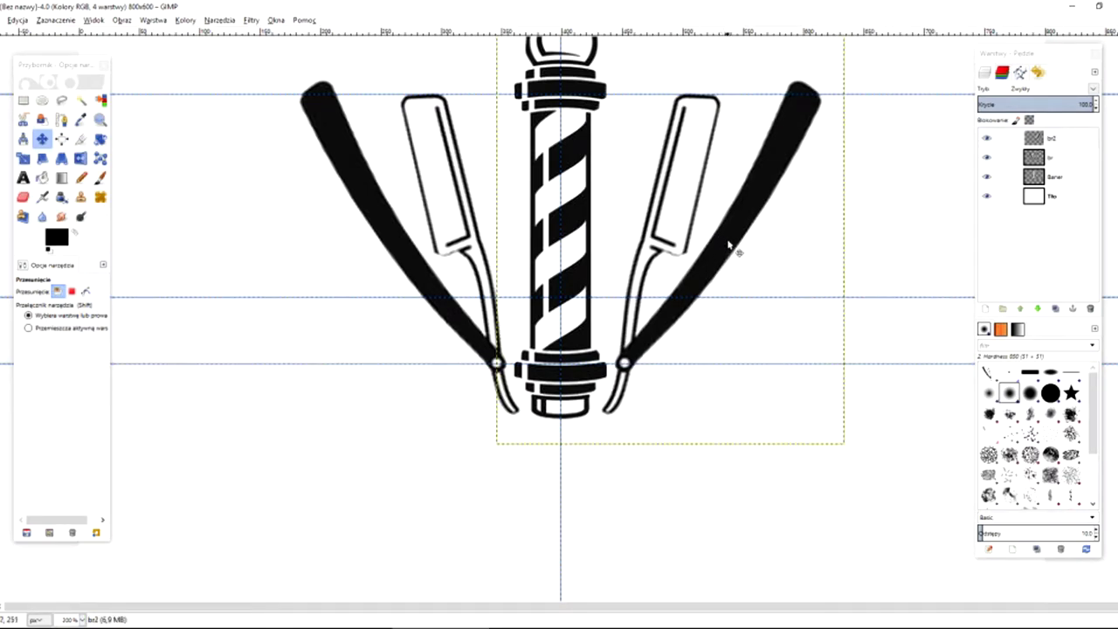
{"action": "left_click_drag", "start_coordinate": [728, 245], "coordinate": [726, 245]}
{"action": "scroll", "coordinate": [710, 279], "scroll_direction": "down", "scroll_amount": 2}
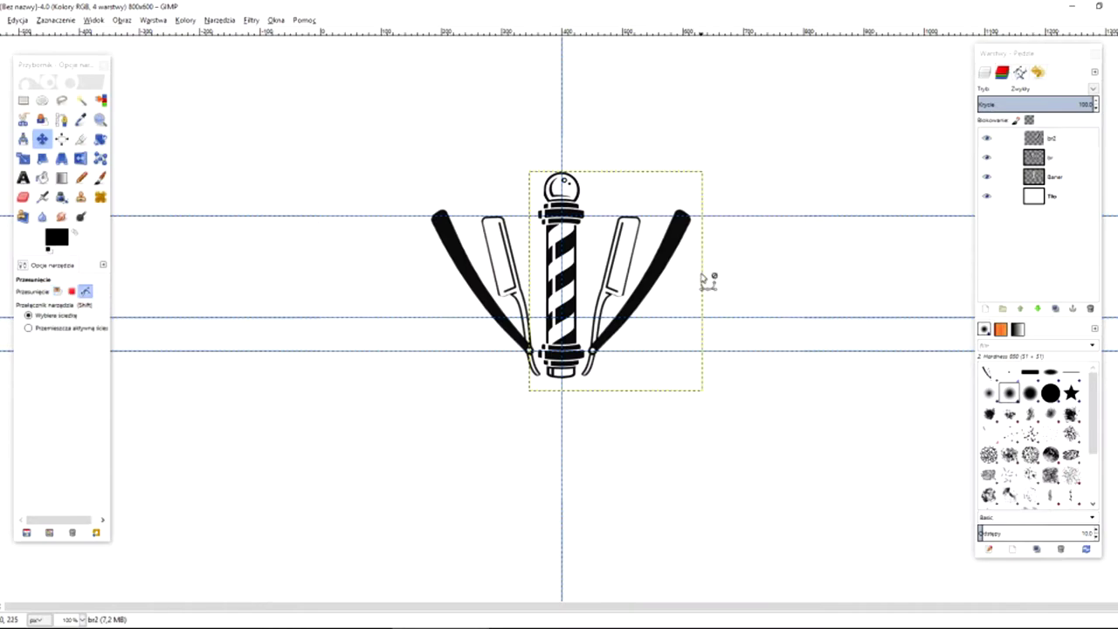
{"action": "scroll", "coordinate": [710, 280], "scroll_direction": "up", "scroll_amount": 1}
{"action": "scroll", "coordinate": [544, 393], "scroll_direction": "down", "scroll_amount": 3}
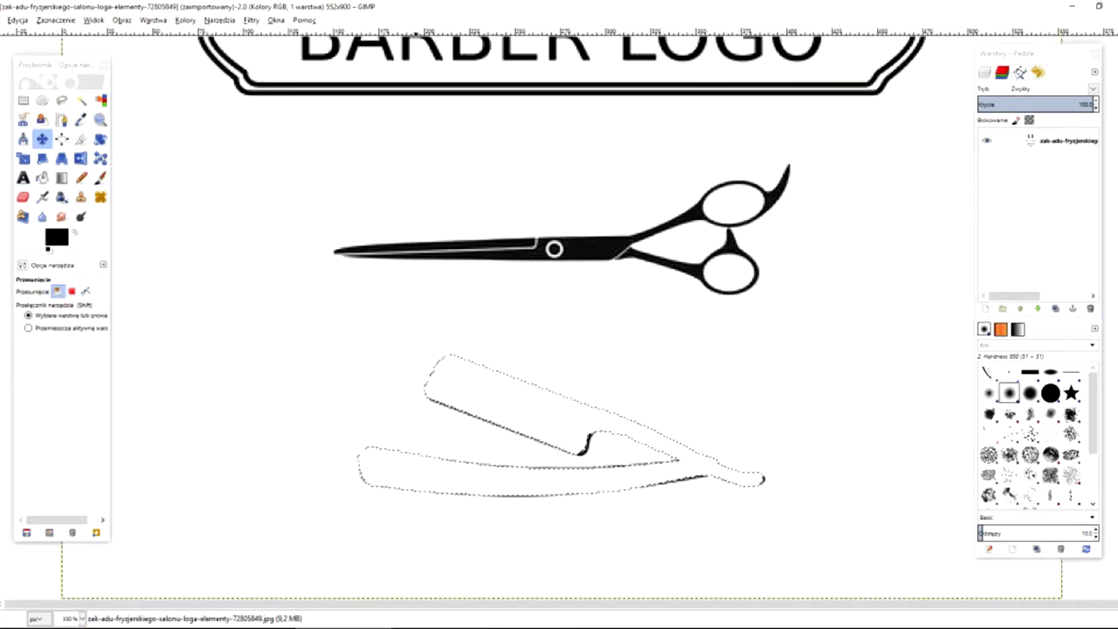
- On the logo elements sheet, lasso the scissors and copy them
{"action": "key", "text": "f"}
{"action": "scroll", "coordinate": [350, 225], "scroll_direction": "up", "scroll_amount": 2}
{"action": "scroll", "coordinate": [607, 269], "scroll_direction": "down", "scroll_amount": 2}
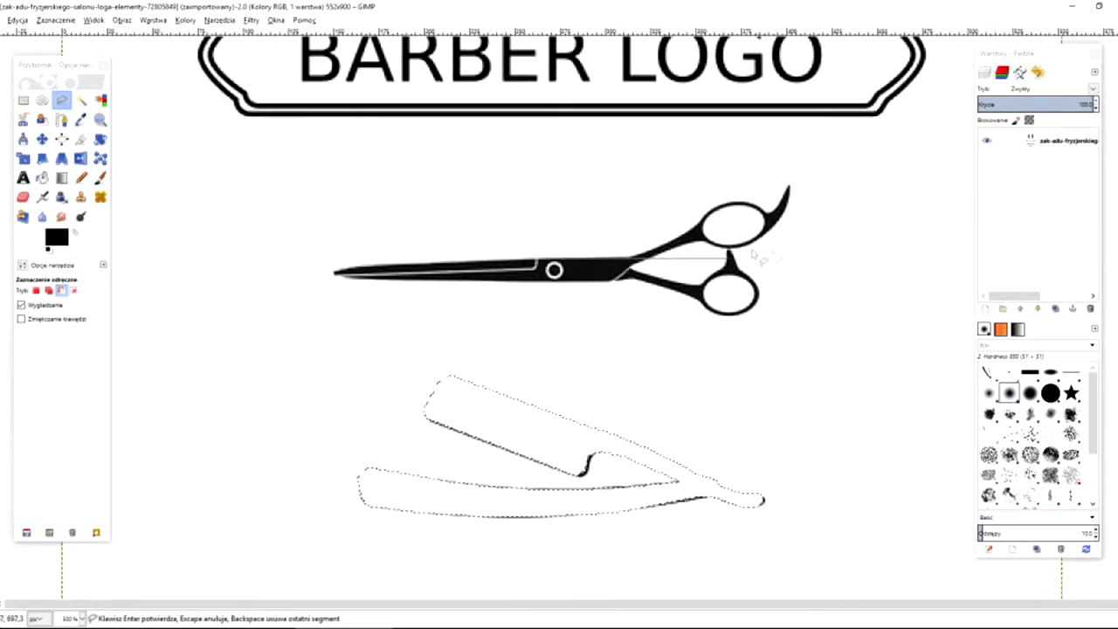
{"action": "scroll", "coordinate": [420, 280], "scroll_direction": "up", "scroll_amount": 3}
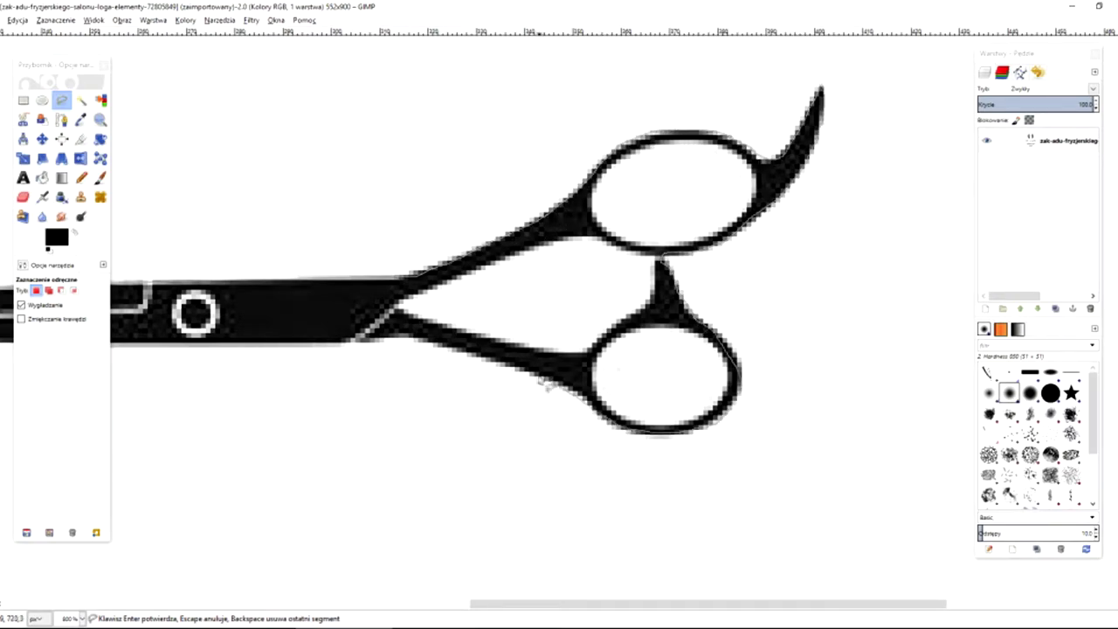
{"action": "scroll", "coordinate": [371, 347], "scroll_direction": "left", "scroll_amount": 5}
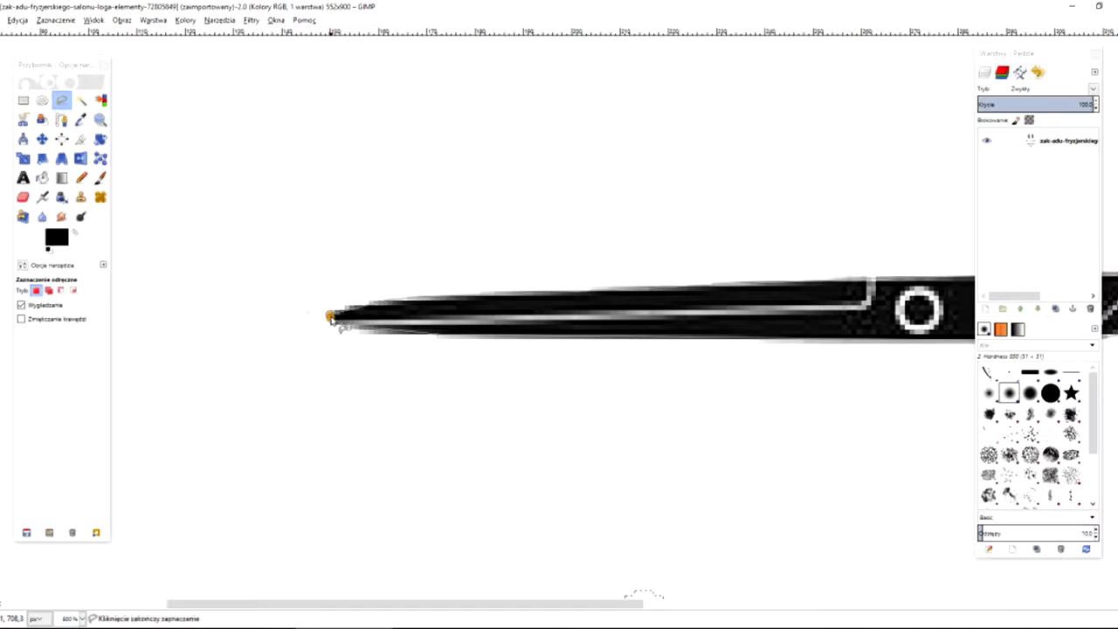
{"action": "left_click", "coordinate": [330, 316]}
{"action": "key", "text": "ctrl+c"}
- Paste the scissors into the logo as a new layer, scale them, and place them beneath the pole
{"action": "key", "text": "ctrl+v"}
{"action": "key", "text": "ctrl+shift+n"}
{"action": "key", "text": "m"}
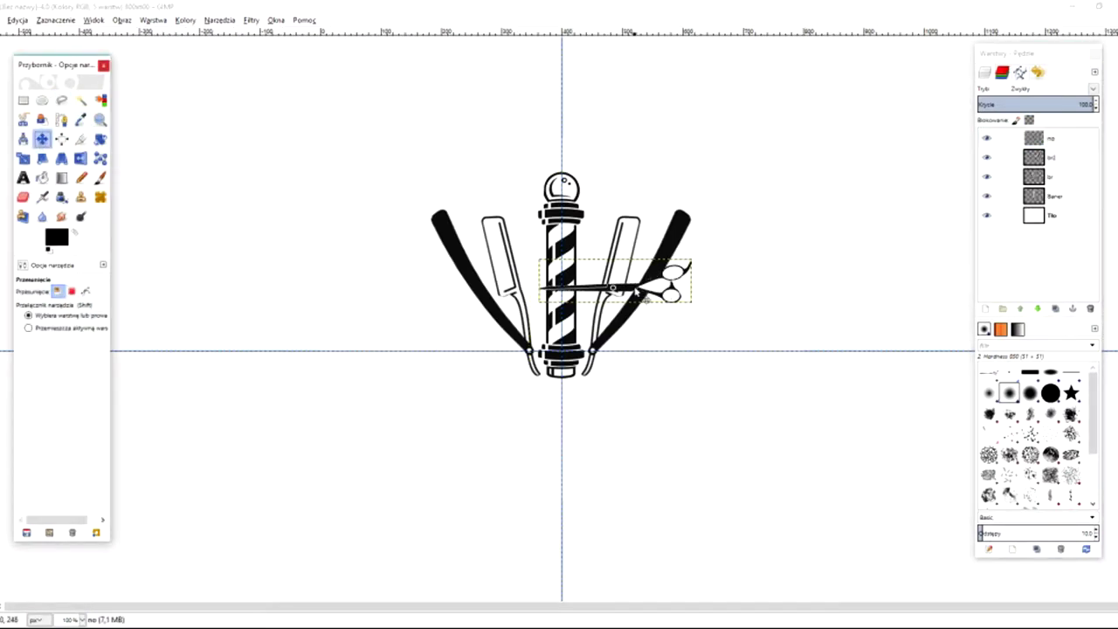
{"action": "mouse_move", "coordinate": [637, 291]}
{"action": "left_mouse_down"}
{"action": "mouse_move", "coordinate": [672, 444]}
{"action": "mouse_move", "coordinate": [782, 454]}
{"action": "left_mouse_up"}
{"action": "key", "text": "shift+t"}
{"action": "key", "text": "Return"}
{"action": "key", "text": "m"}
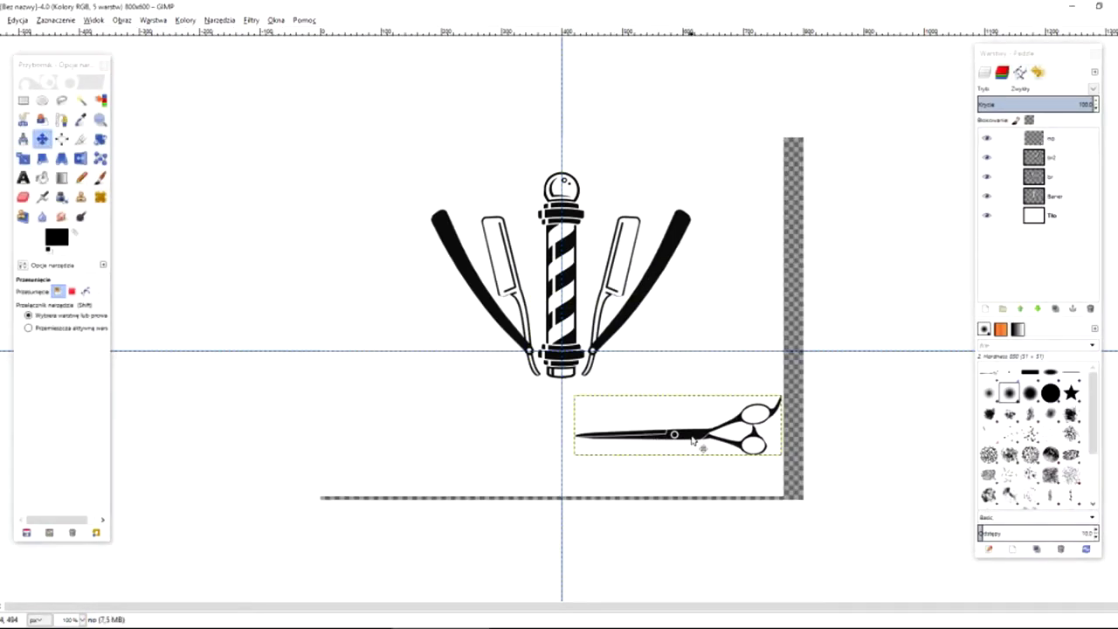
{"action": "left_click_drag", "start_coordinate": [693, 441], "coordinate": [589, 423]}
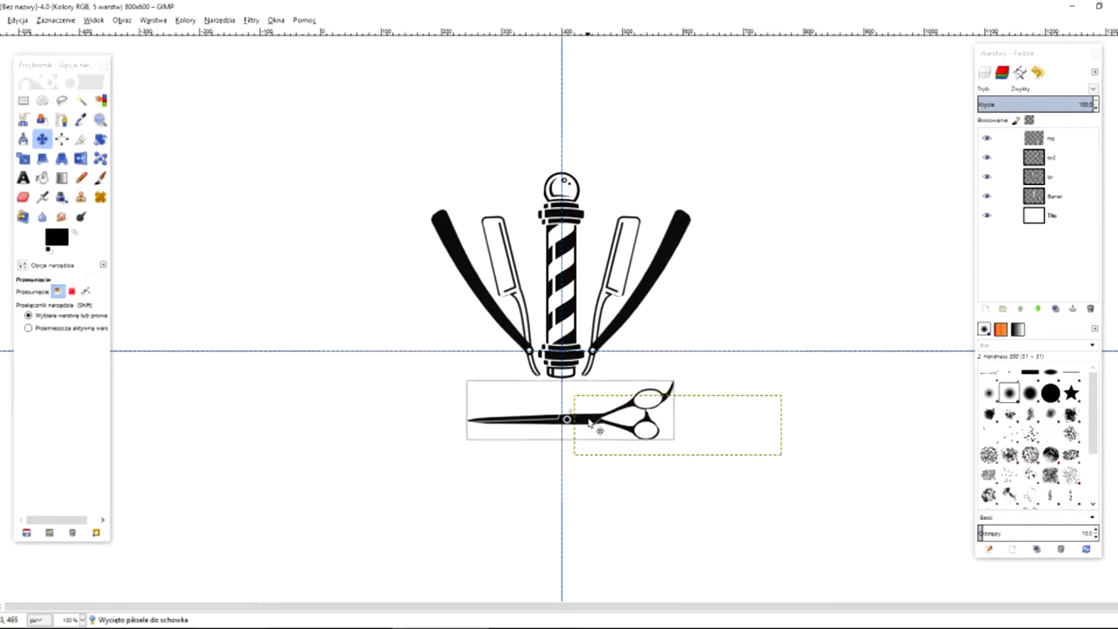
- Anchor the scissors, then stretch the chain arc taller and place it beside the left razor
{"action": "key", "text": "ctrl+h"}
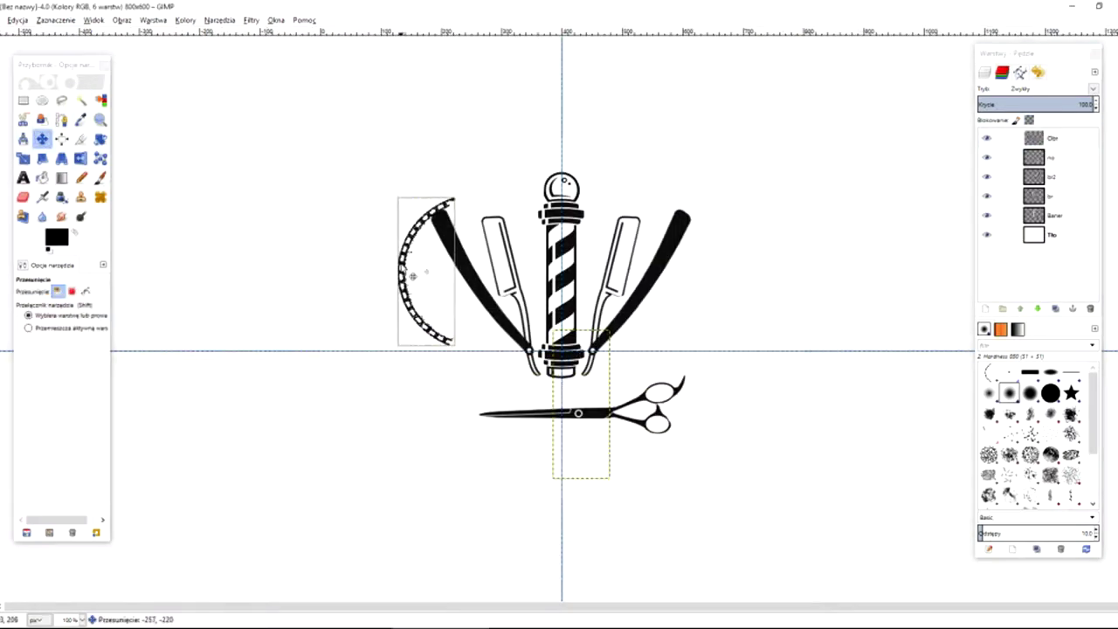
{"action": "left_click", "coordinate": [22, 158]}
{"action": "left_click", "coordinate": [295, 536]}
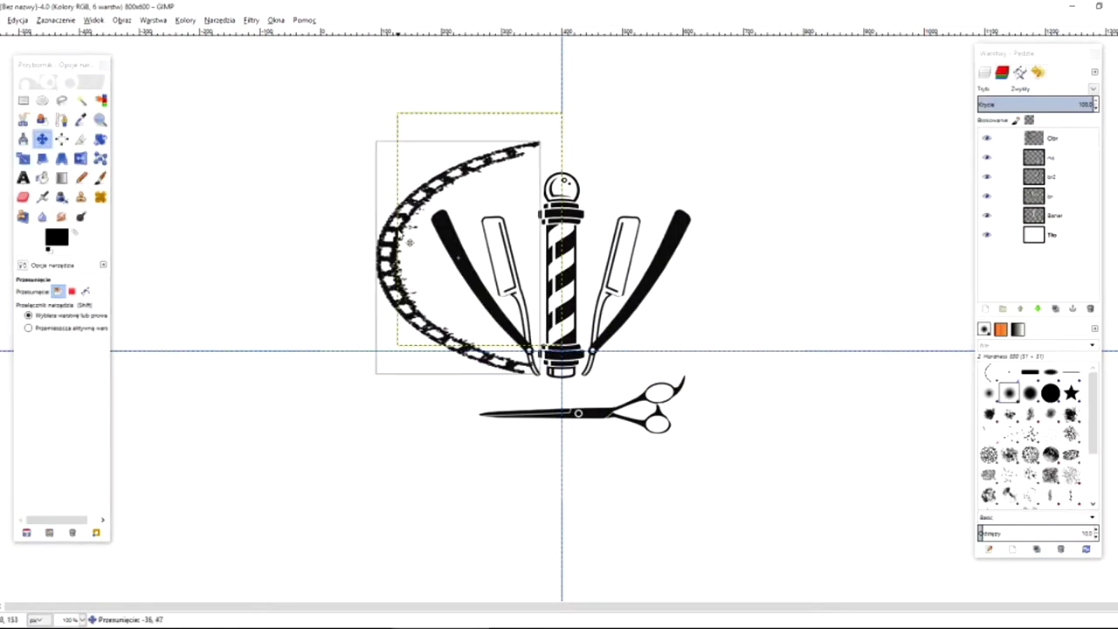
{"action": "left_click_drag", "start_coordinate": [452, 344], "coordinate": [477, 454]}
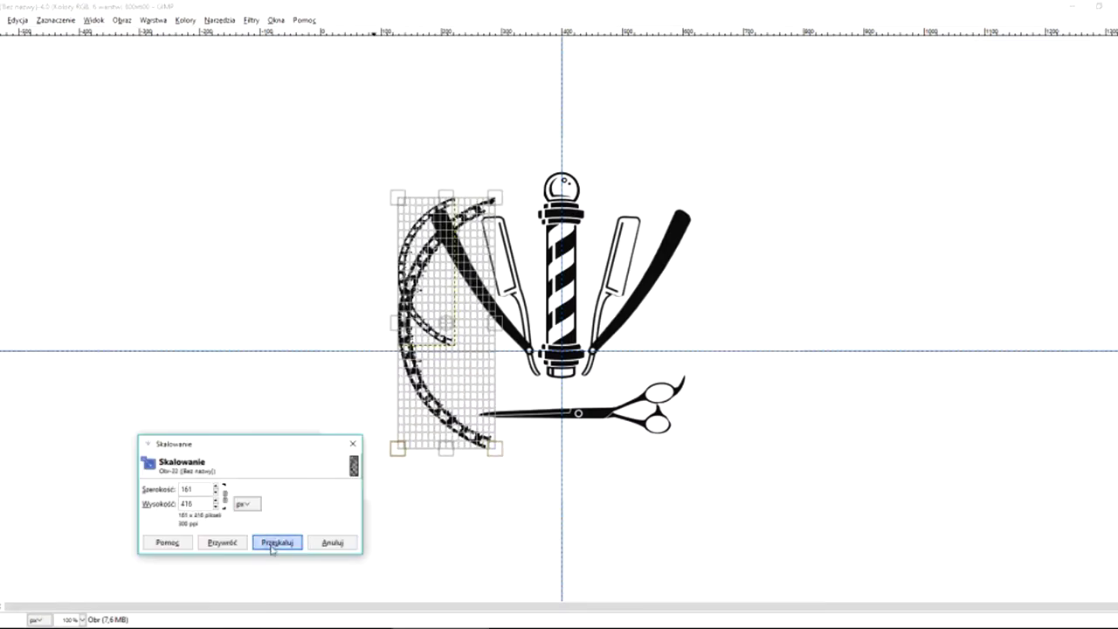
{"action": "left_click", "coordinate": [274, 539]}
{"action": "key", "text": "m"}
{"action": "mouse_move", "coordinate": [399, 314]}
{"action": "left_mouse_down"}
{"action": "mouse_move", "coordinate": [394, 260]}
{"action": "mouse_move", "coordinate": [456, 252]}
{"action": "left_mouse_up"}
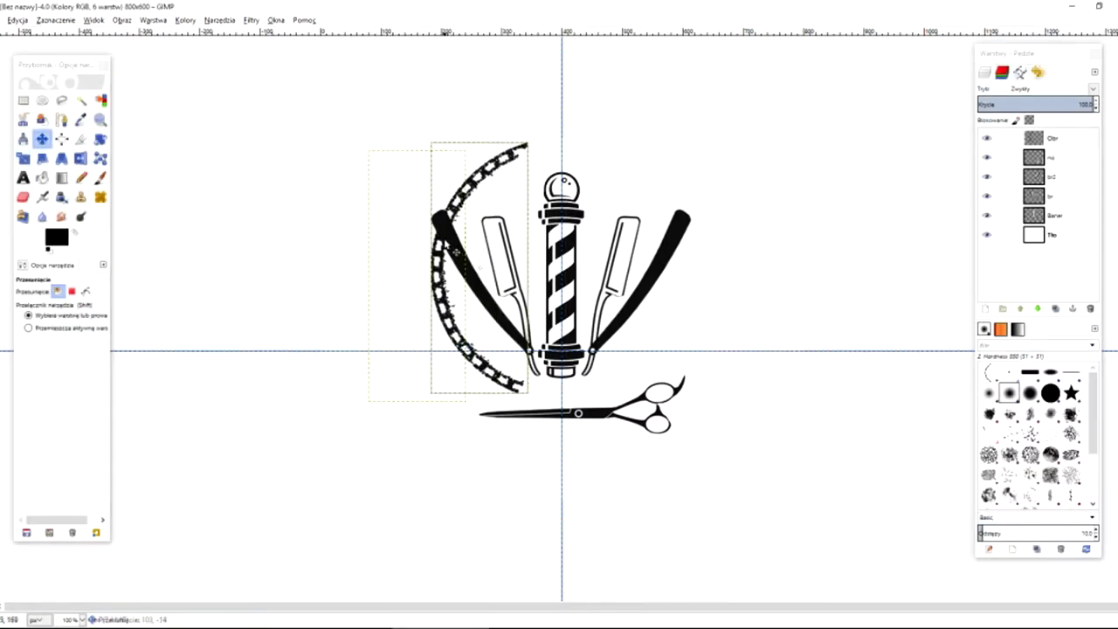
- Duplicate the chain arc, flip the copy horizontally, and move it to the right side
{"action": "key", "text": "ctrl+c"}
{"action": "key", "text": "ctrl+v"}
{"action": "key", "text": "shift+f"}
{"action": "left_click", "coordinate": [517, 207]}
{"action": "key", "text": "m"}
{"action": "mouse_move", "coordinate": [533, 265]}
{"action": "left_mouse_down"}
{"action": "mouse_move", "coordinate": [694, 267]}
{"action": "mouse_move", "coordinate": [716, 297]}
{"action": "mouse_move", "coordinate": [692, 297]}
{"action": "left_mouse_up"}
{"action": "left_click", "coordinate": [461, 294]}
- Nudge the chain arcs outward, then flip a copy of the scissors and position it
{"action": "left_click_drag", "start_coordinate": [462, 295], "coordinate": [448, 294]}
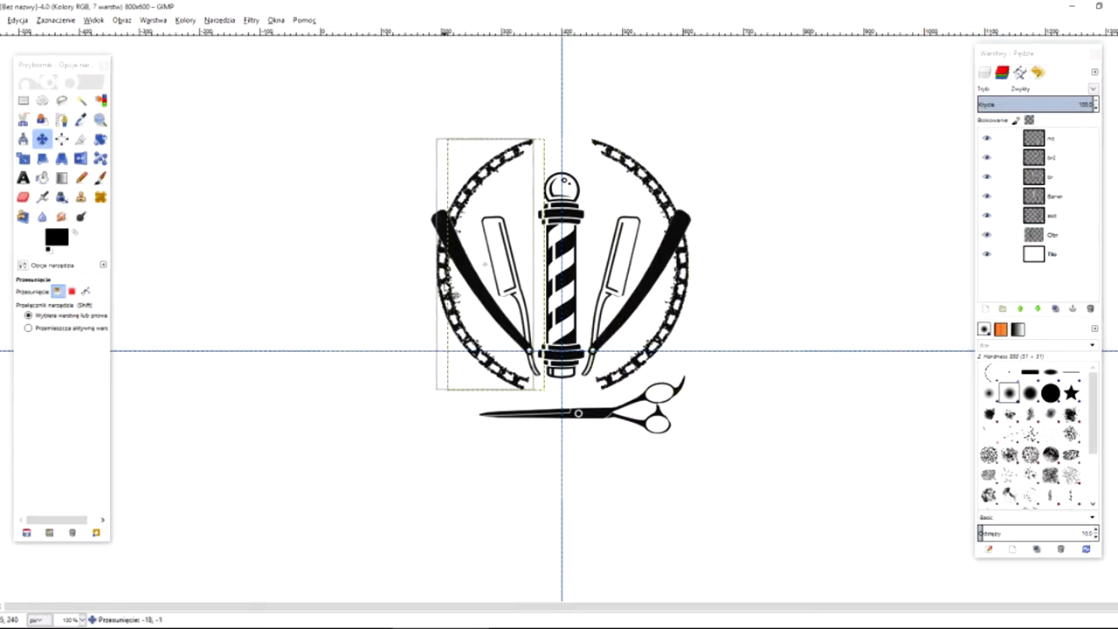
{"action": "left_click_drag", "start_coordinate": [617, 382], "coordinate": [629, 381]}
{"action": "left_click_drag", "start_coordinate": [528, 391], "coordinate": [515, 391]}
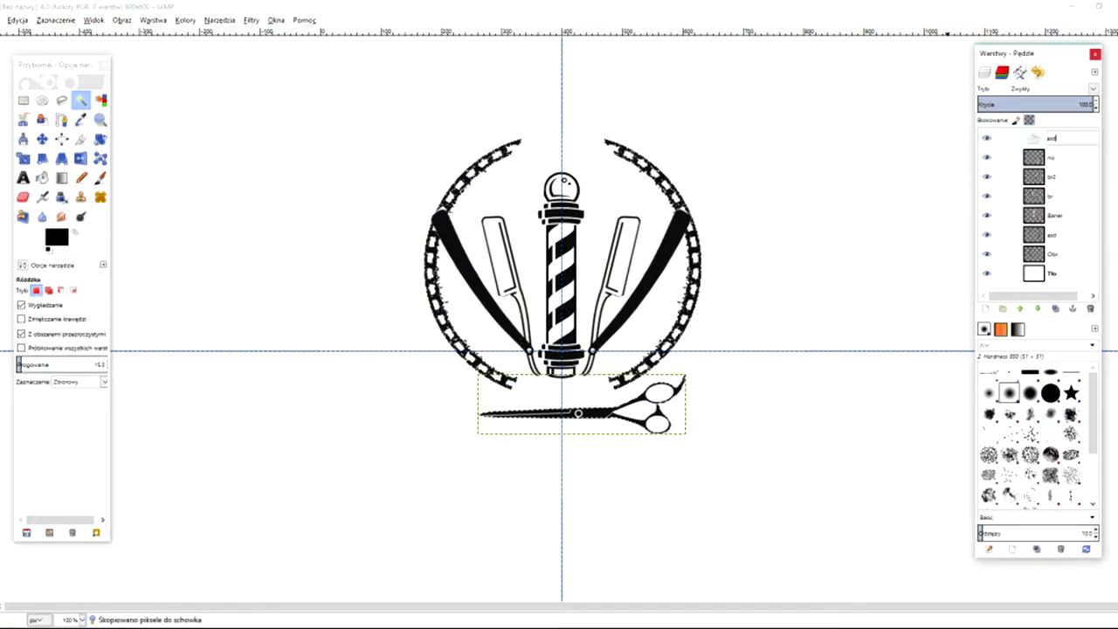
{"action": "left_click", "coordinate": [81, 158]}
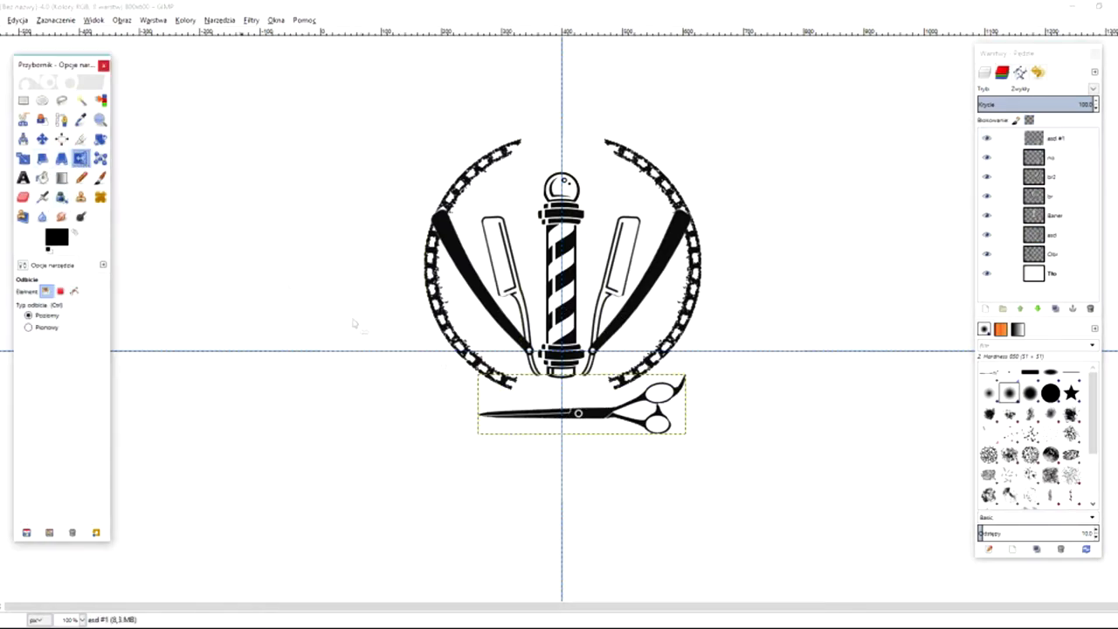
{"action": "left_click_drag", "start_coordinate": [778, 399], "coordinate": [675, 439]}
{"action": "key", "text": "Return"}
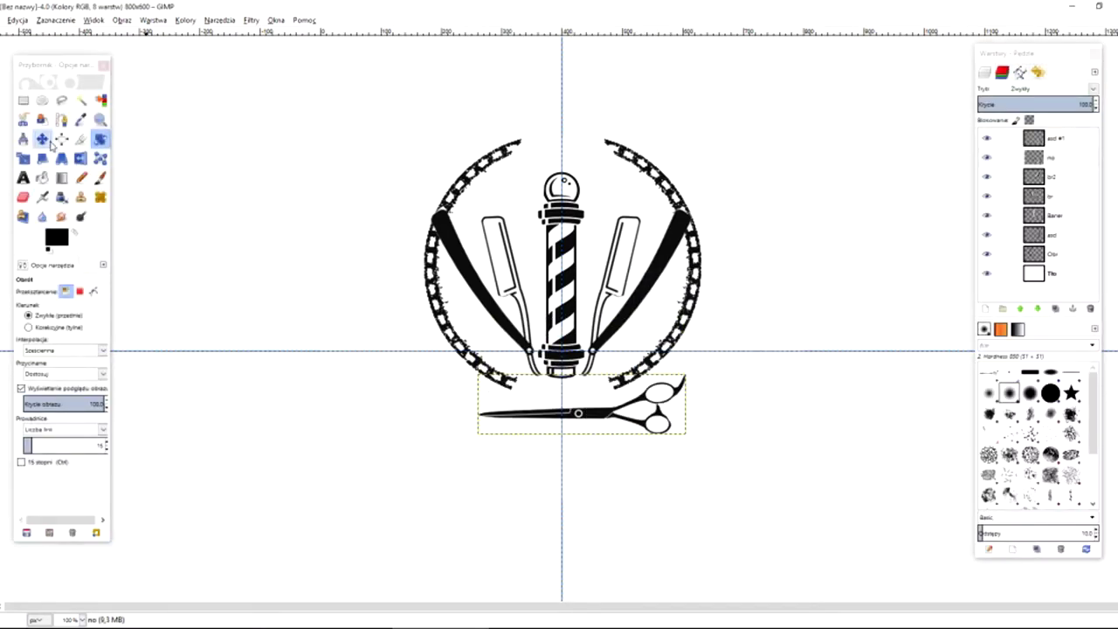
{"action": "left_click", "coordinate": [42, 139]}
{"action": "mouse_move", "coordinate": [607, 413]}
{"action": "left_mouse_down"}
{"action": "mouse_move", "coordinate": [578, 439]}
{"action": "mouse_move", "coordinate": [624, 476]}
{"action": "left_mouse_up"}
- Try tilting the scissors with the Rotate tool, then cancel that rotation
{"action": "key", "text": "shift+r"}
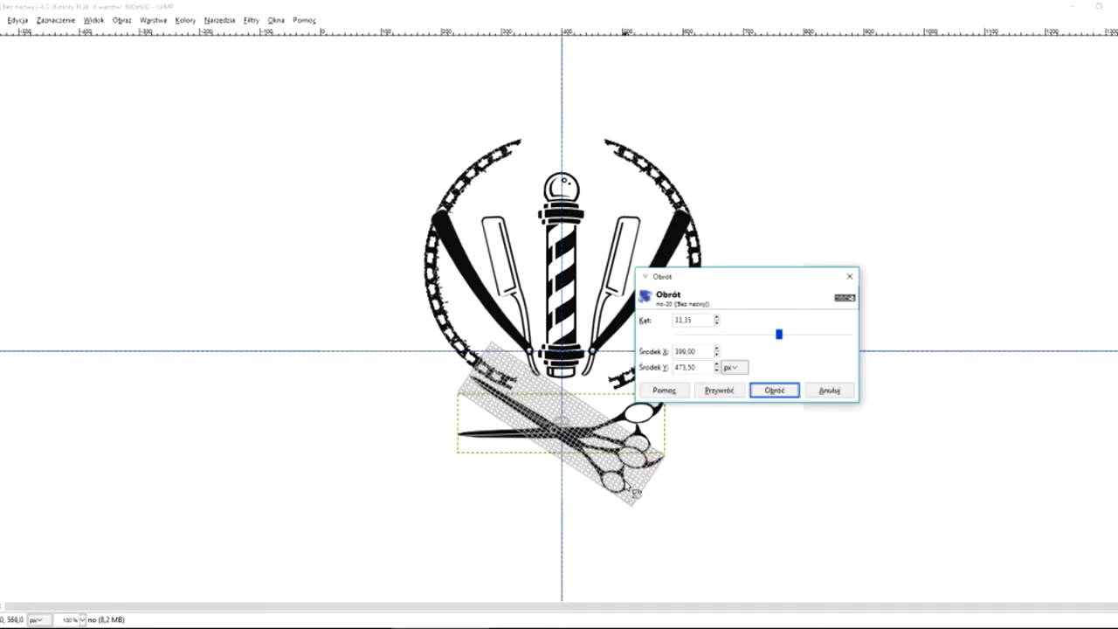
{"action": "left_click", "coordinate": [775, 390]}
{"action": "left_click", "coordinate": [1048, 138]}
{"action": "mouse_move", "coordinate": [625, 437]}
{"action": "left_mouse_down"}
{"action": "mouse_move", "coordinate": [607, 426]}
{"action": "mouse_move", "coordinate": [621, 403]}
{"action": "left_mouse_up"}
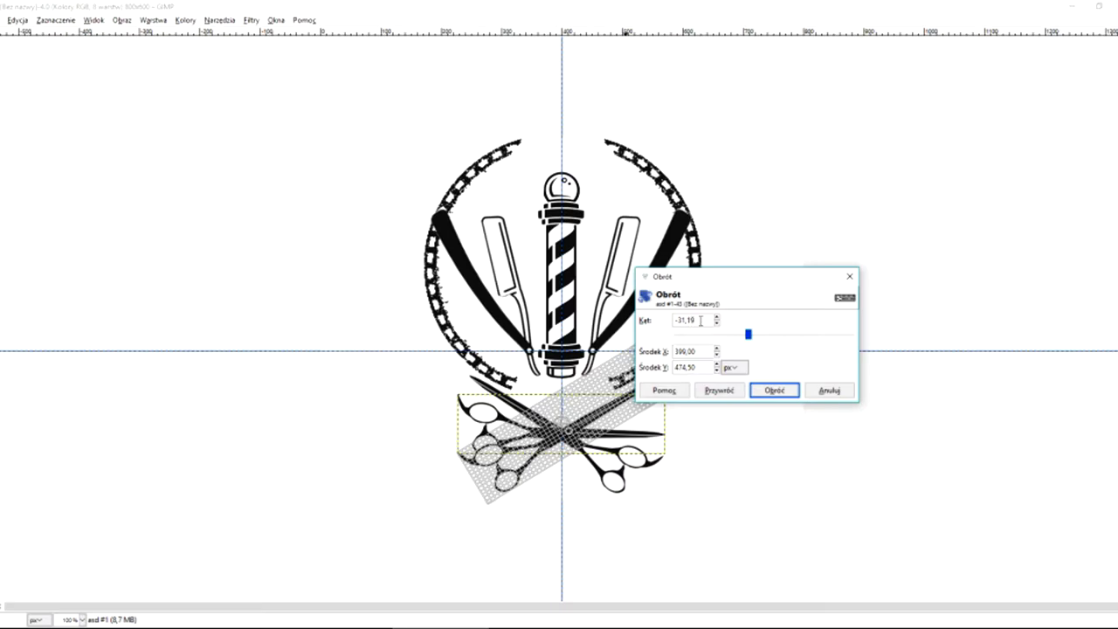
{"action": "scroll", "coordinate": [716, 321], "scroll_direction": "up", "scroll_amount": 2}
{"action": "scroll", "coordinate": [716, 323], "scroll_direction": "down", "scroll_amount": 3}
{"action": "scroll", "coordinate": [716, 326], "scroll_direction": "up", "scroll_amount": 1}
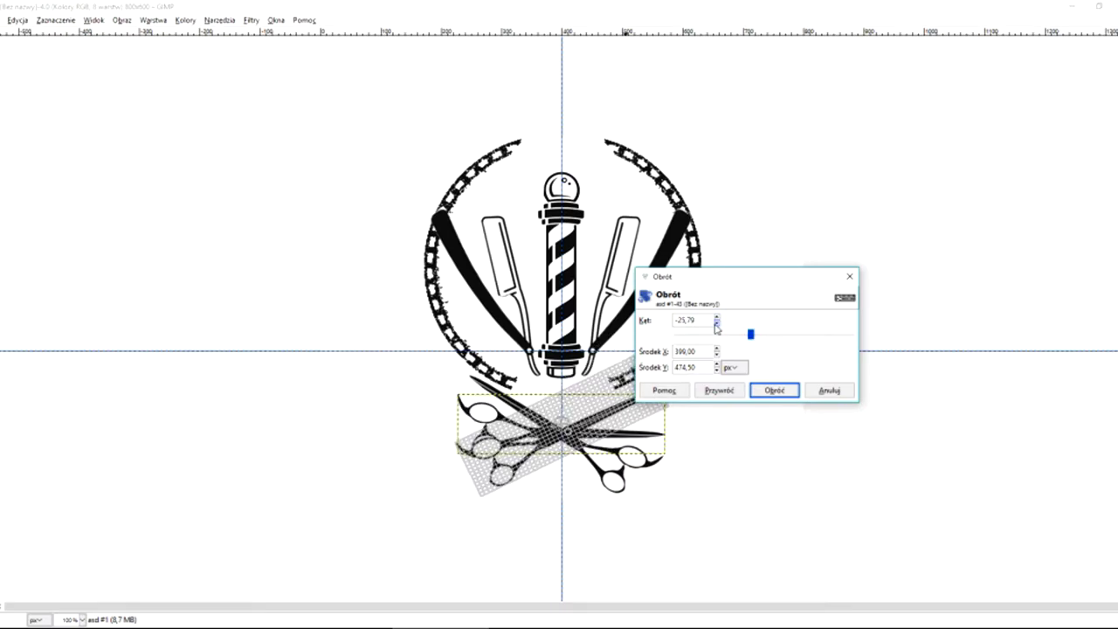
{"action": "scroll", "coordinate": [716, 325], "scroll_direction": "down", "scroll_amount": 1}
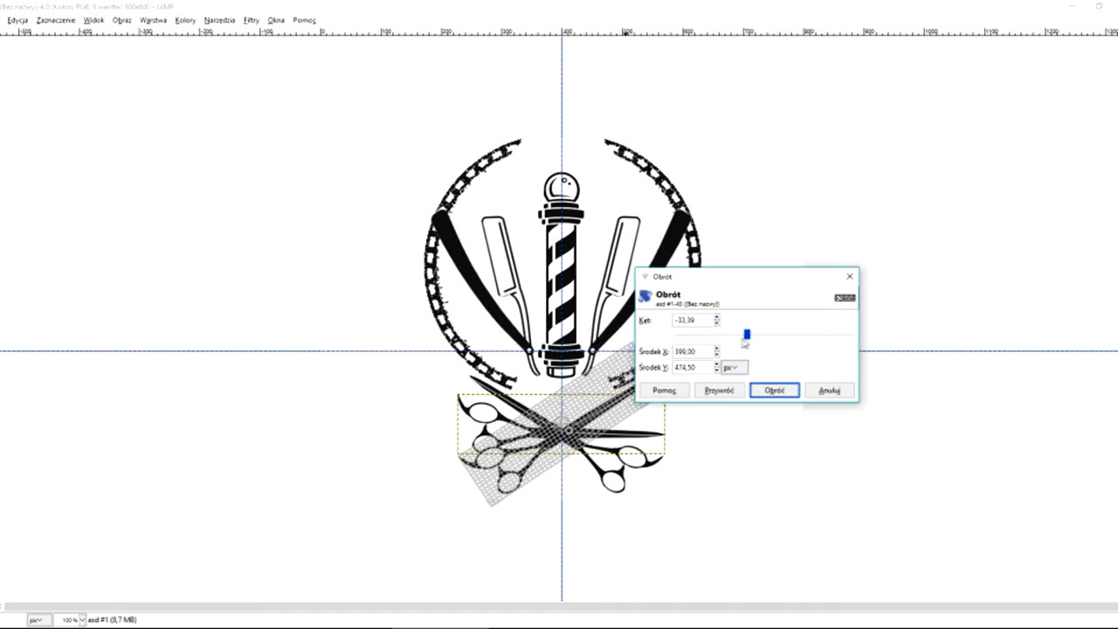
{"action": "left_click", "coordinate": [618, 394]}
{"action": "key", "text": "Tab"}
{"action": "key", "text": "Escape"}
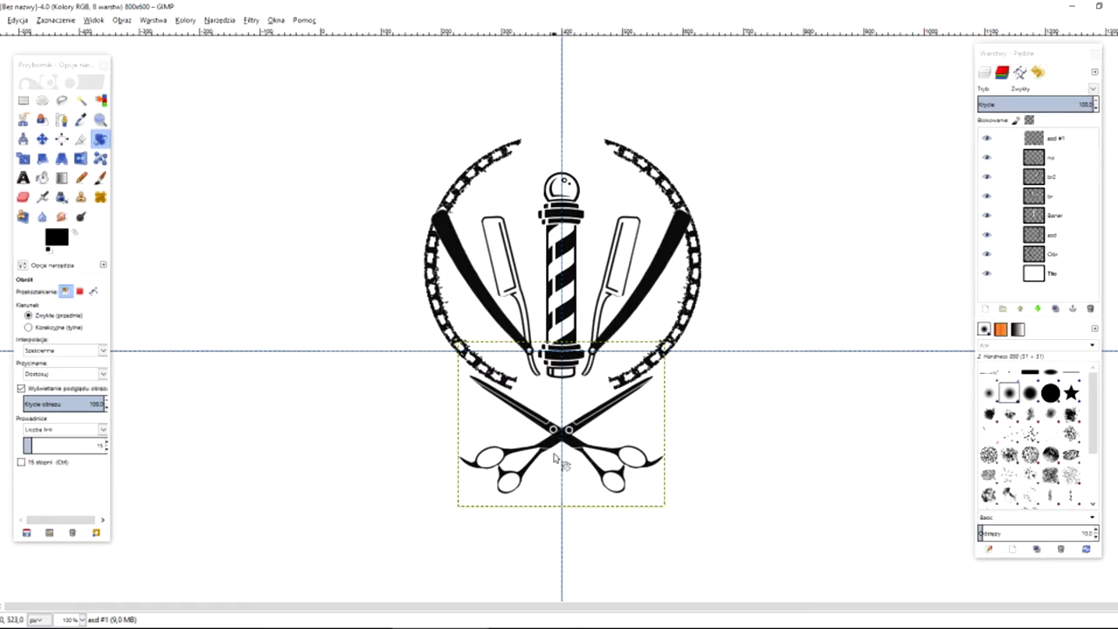
- Rotate the scissors copy about 18.72° and the original about -18° so they cross
{"action": "left_click_drag", "start_coordinate": [591, 456], "coordinate": [610, 491]}
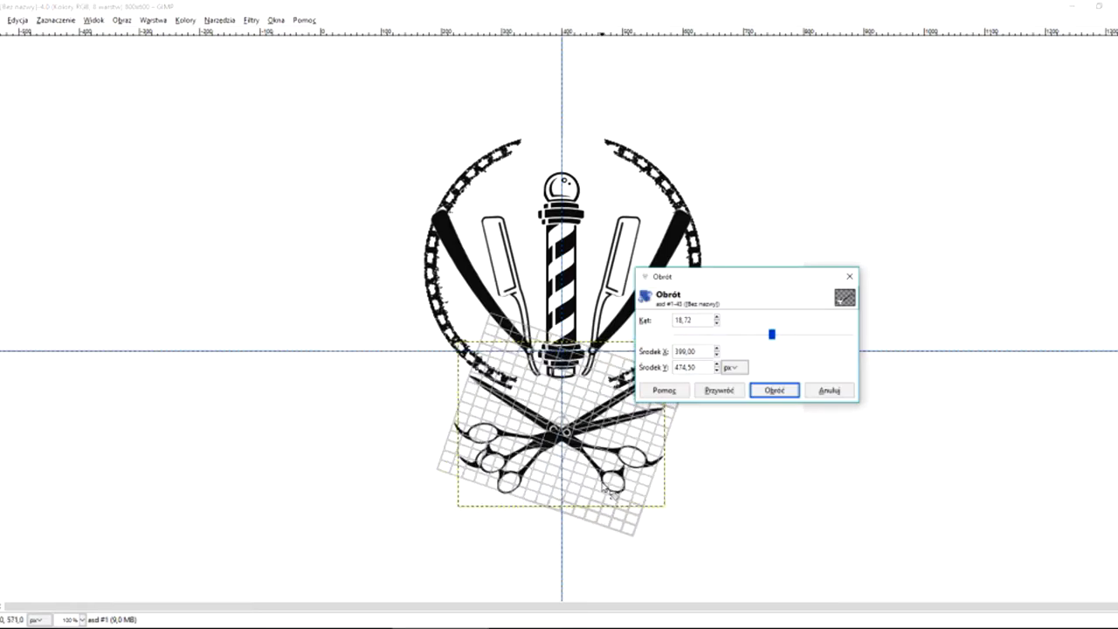
{"action": "left_click", "coordinate": [773, 394]}
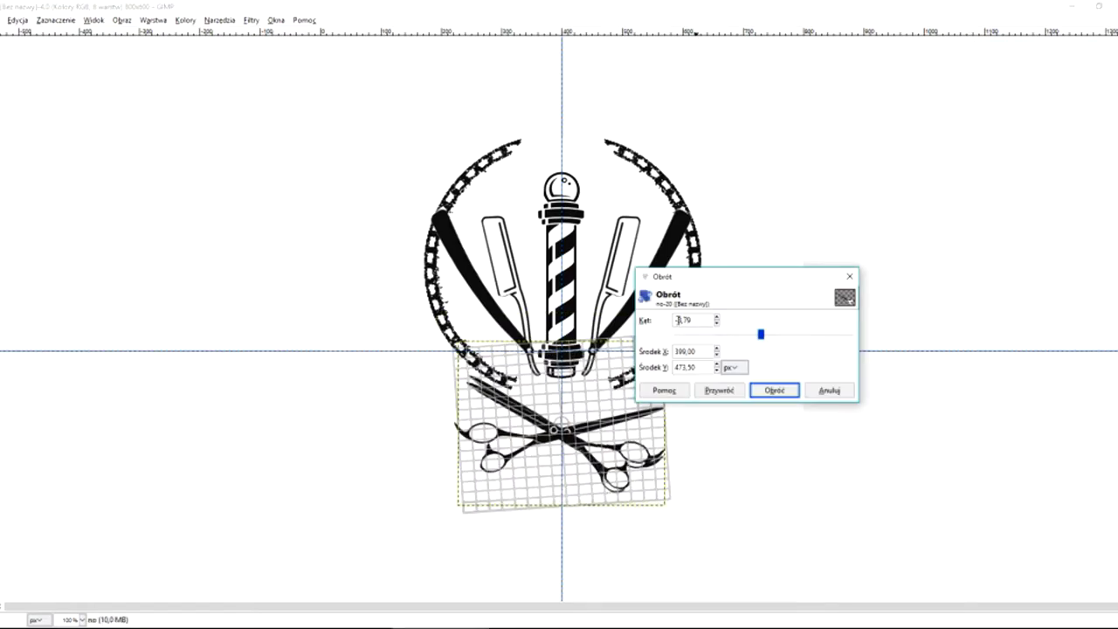
{"action": "left_click_drag", "start_coordinate": [676, 463], "coordinate": [679, 434]}
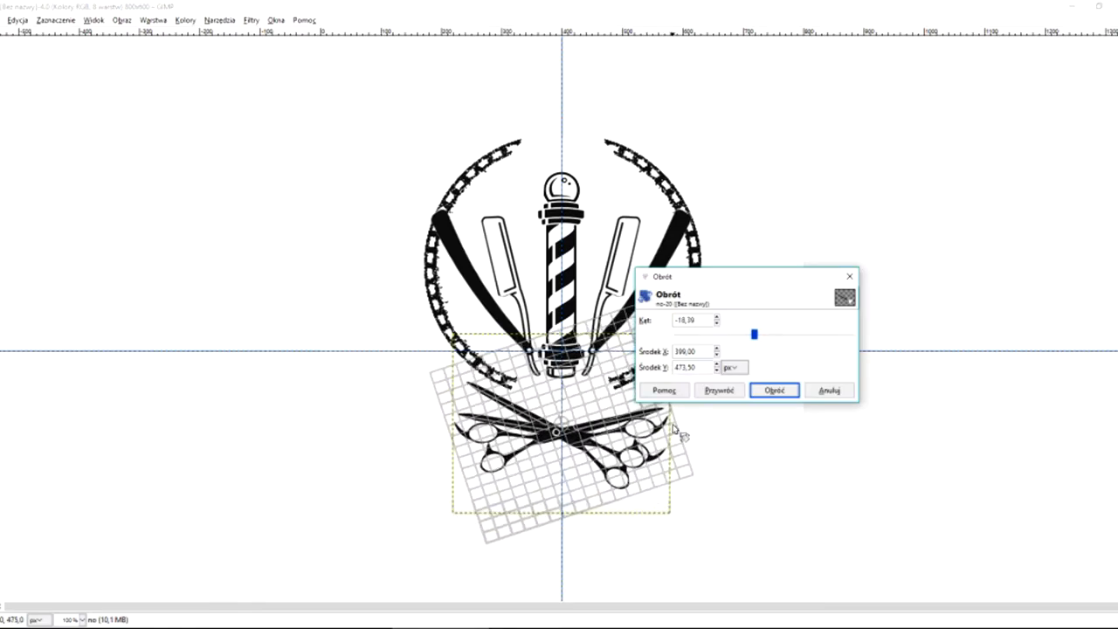
{"action": "left_click_drag", "start_coordinate": [639, 479], "coordinate": [637, 459]}
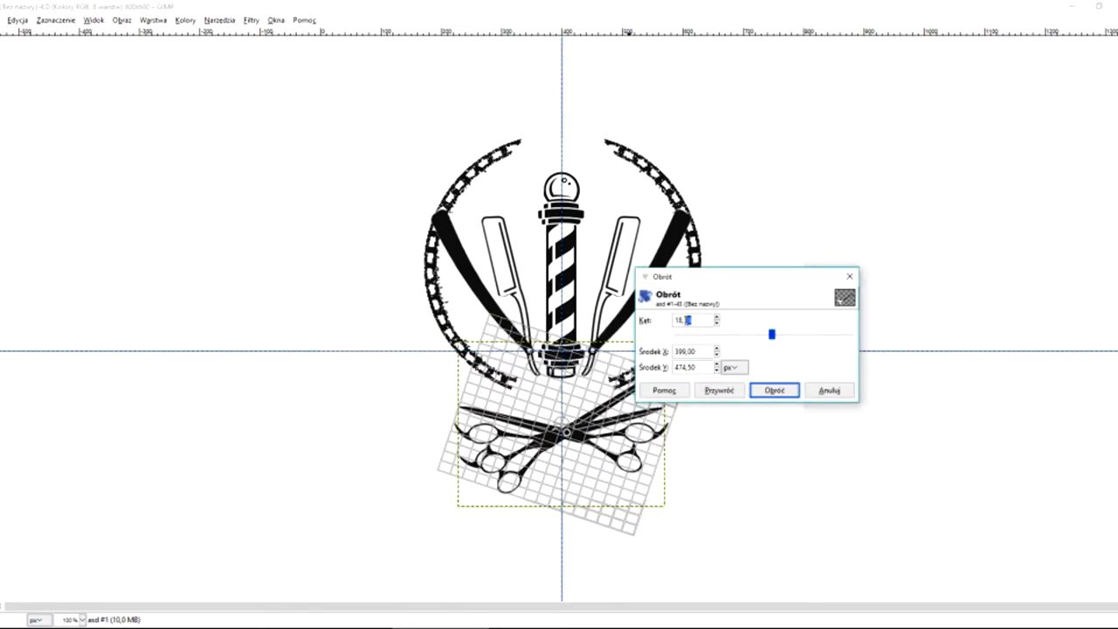
{"action": "key", "text": "Return"}
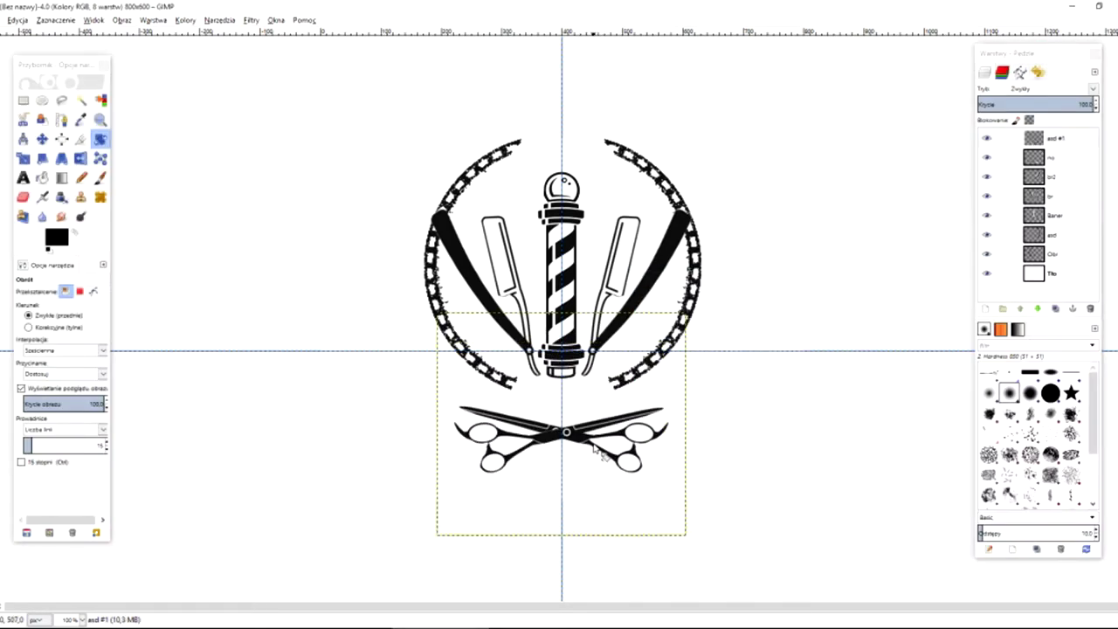
- Merge the scissors copy down into one layer and nudge it slightly lower
{"action": "key", "text": "m"}
{"action": "right_click", "coordinate": [1036, 141]}
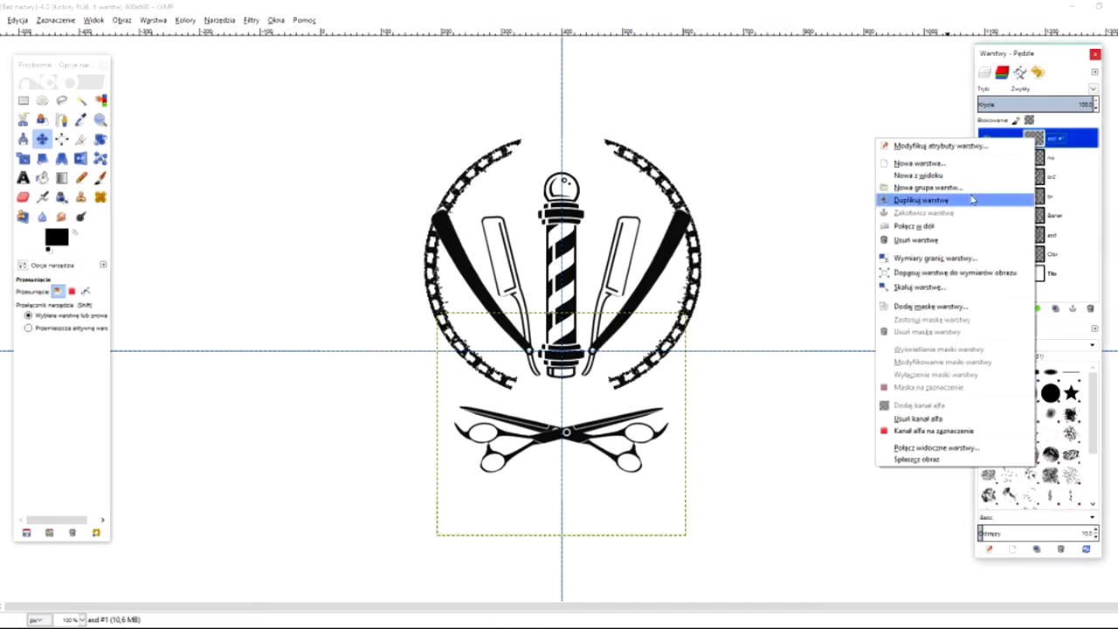
{"action": "left_click", "coordinate": [908, 230]}
{"action": "left_click_drag", "start_coordinate": [520, 377], "coordinate": [521, 393]}
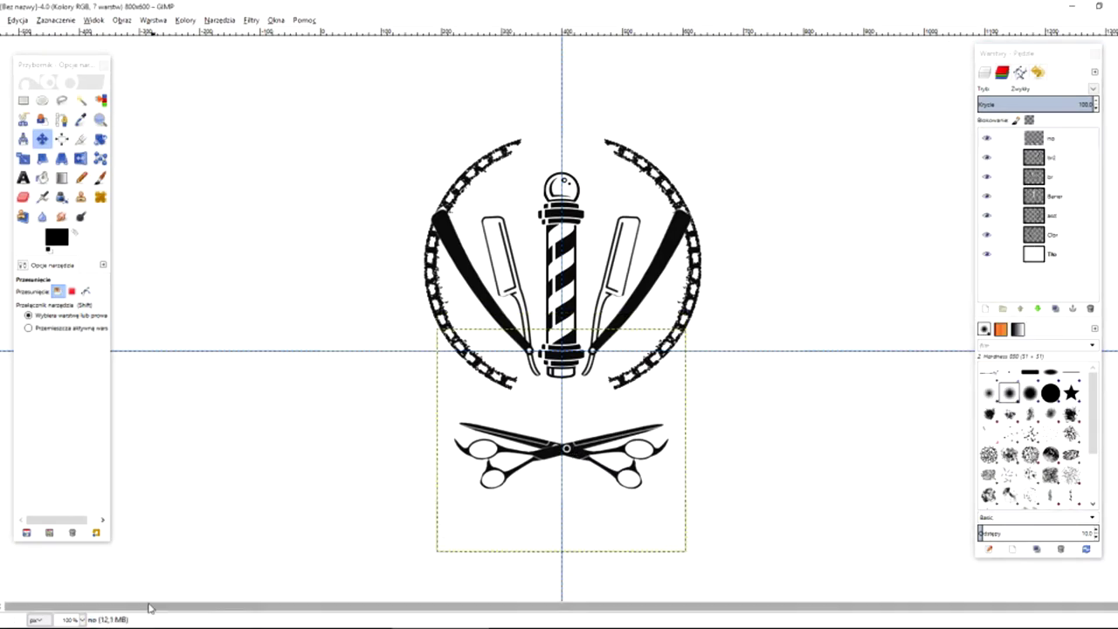
- Cut the ornate banner from the elements image and paste it above the scissors
{"action": "left_click", "coordinate": [159, 601]}
{"action": "left_click", "coordinate": [24, 100]}
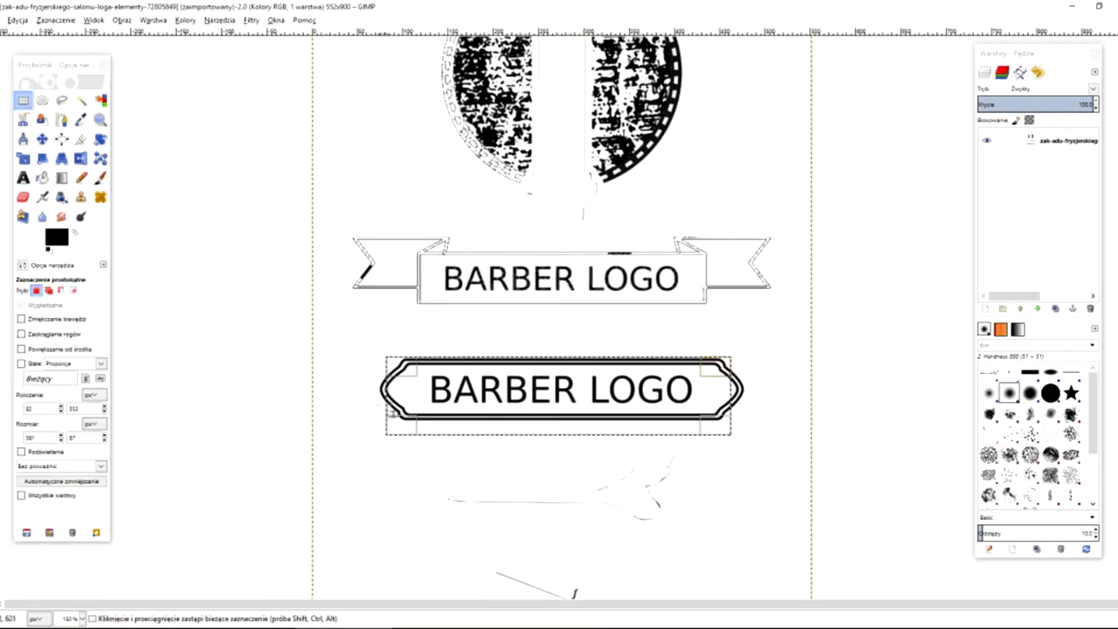
{"action": "key", "text": "ctrl+x"}
{"action": "left_click", "coordinate": [403, 430]}
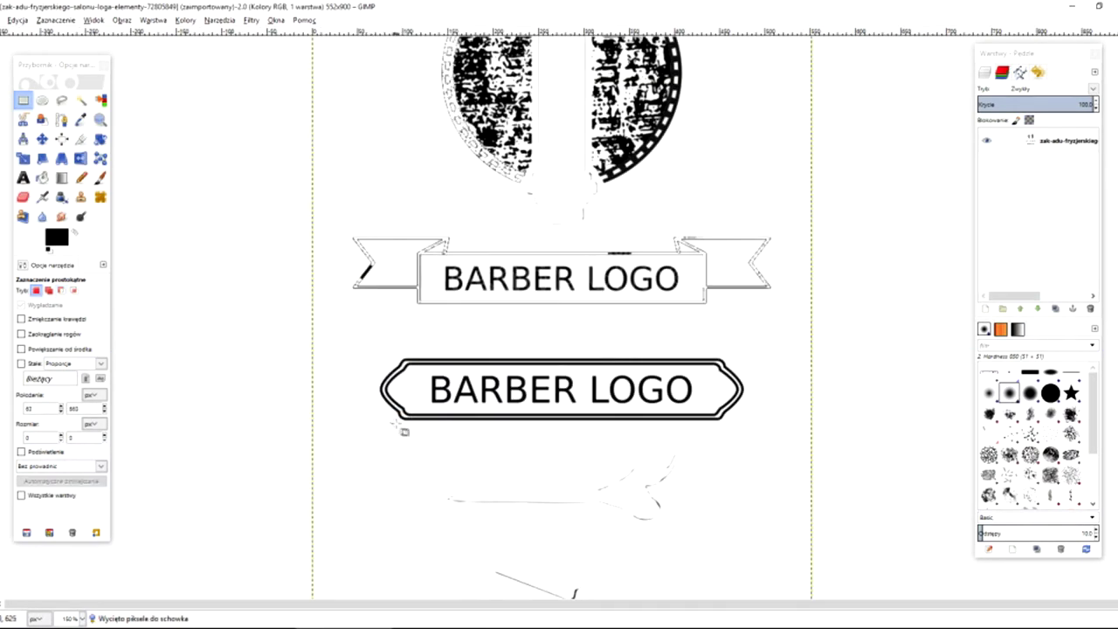
{"action": "key", "text": "ctrl+x"}
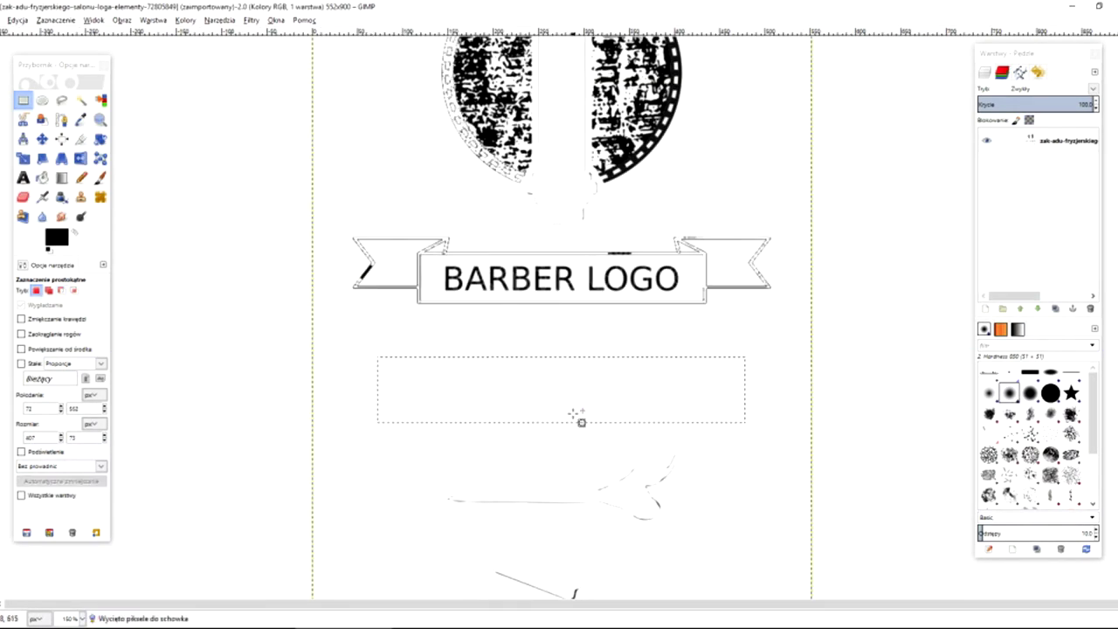
{"action": "key", "text": "ctrl+v"}
{"action": "left_click_drag", "start_coordinate": [550, 447], "coordinate": [550, 419]}
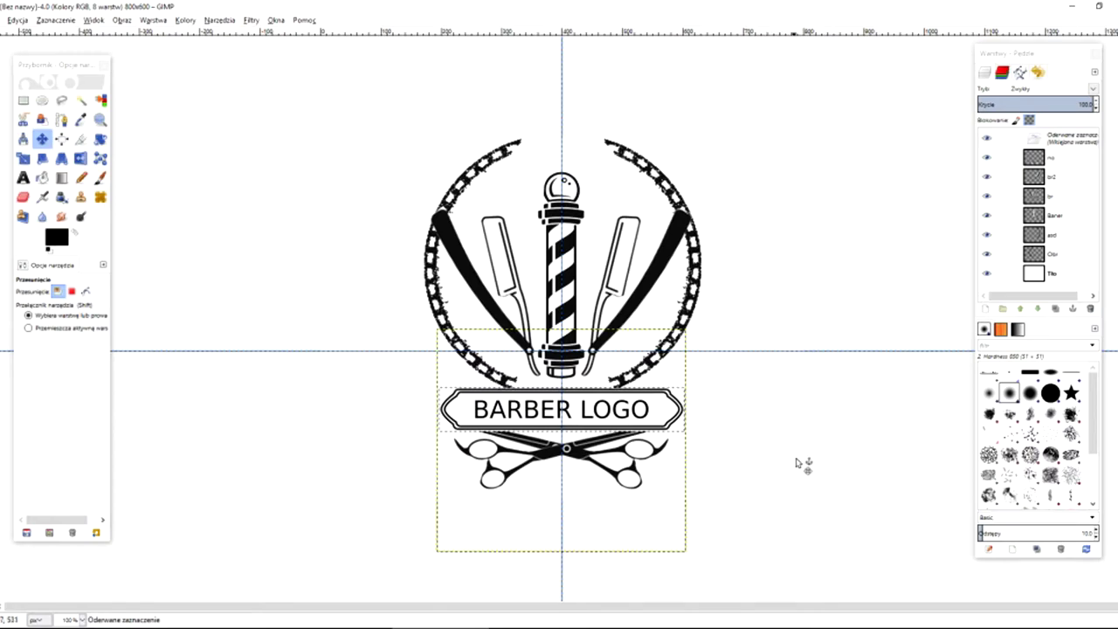
- Rename the banner layer 'nazwa' and cut the BARBER LOGO text out of it
{"action": "double_click", "coordinate": [1057, 142]}
{"action": "type", "text": "nazwa"}
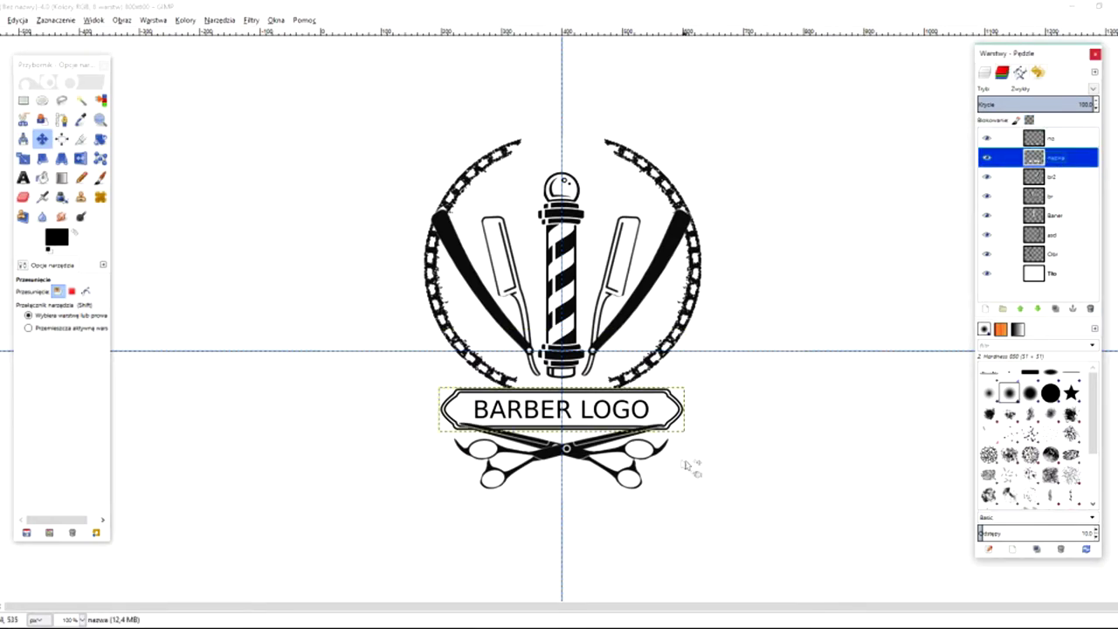
{"action": "key", "text": "r"}
{"action": "key", "text": "2"}
{"action": "key", "text": "ctrl+x"}
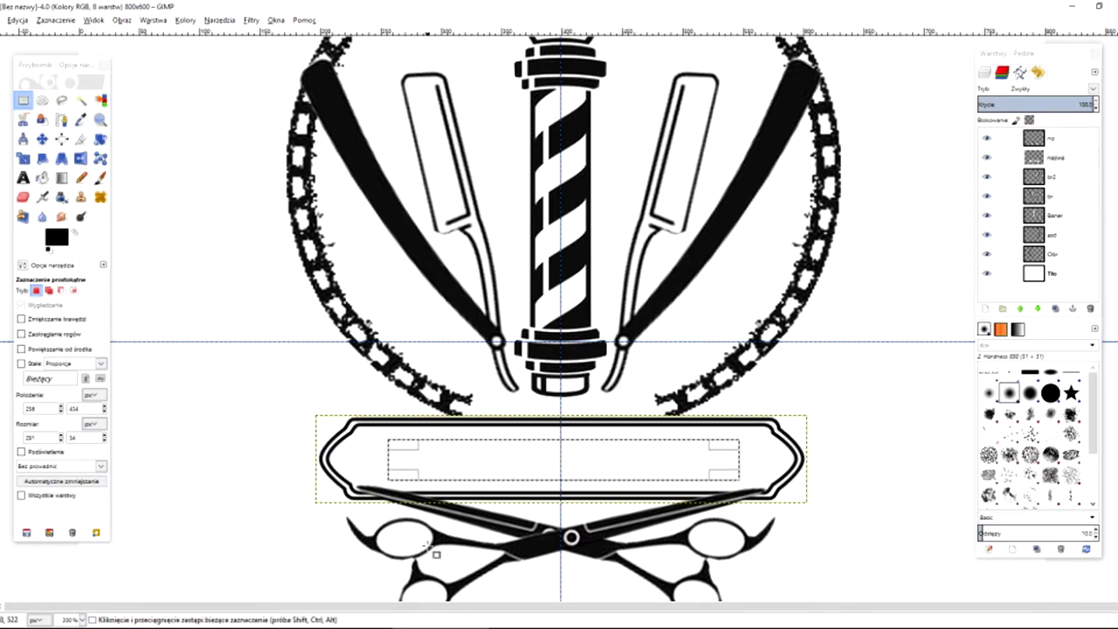
- Clear the selection and type 'Mr.Bartek Barber' inside the banner
{"action": "key", "text": "ctrl+shift+a"}
{"action": "key", "text": "t"}
{"action": "left_click", "coordinate": [418, 446]}
{"action": "type", "text": "Bart"}
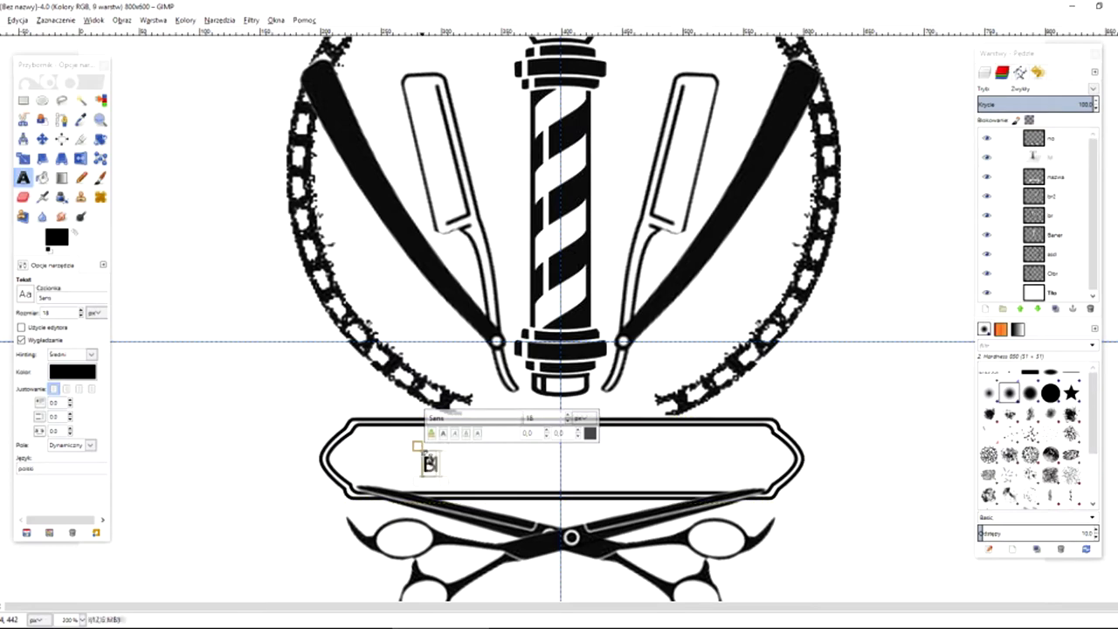
{"action": "type", "text": "ek Barber"}
{"action": "key", "text": "ctrl+a"}
- Set the text in the Barber Street font and move it into the banner
{"action": "left_click", "coordinate": [26, 293]}
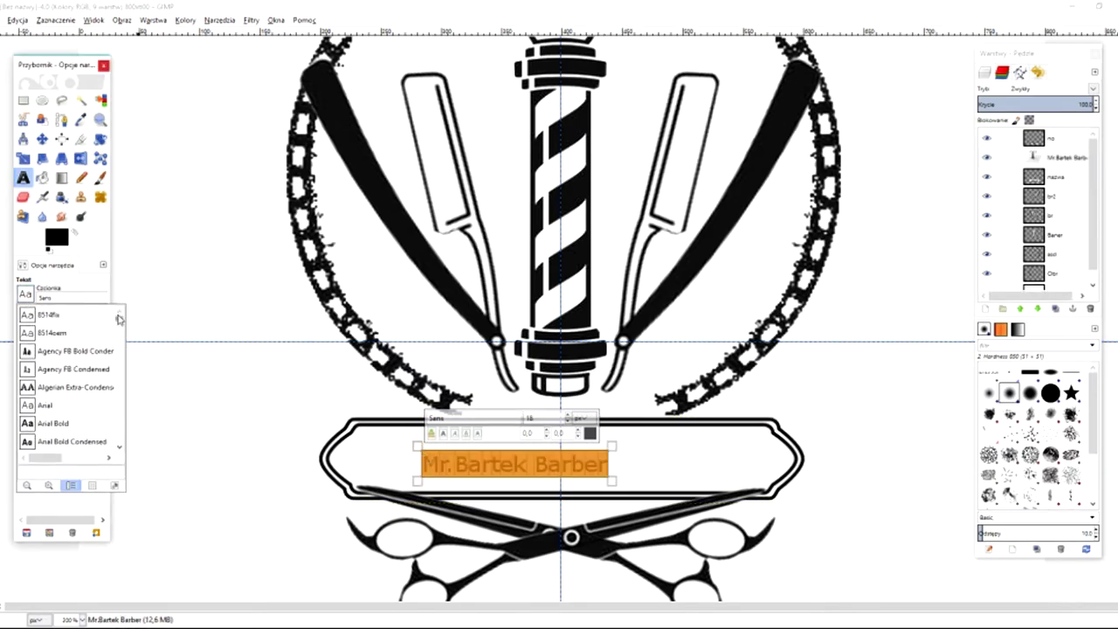
{"action": "scroll", "coordinate": [74, 390], "scroll_direction": "down", "scroll_amount": 3}
{"action": "scroll", "coordinate": [74, 391], "scroll_direction": "up", "scroll_amount": 2}
{"action": "scroll", "coordinate": [75, 391], "scroll_direction": "up", "scroll_amount": 2}
{"action": "left_click", "coordinate": [70, 359]}
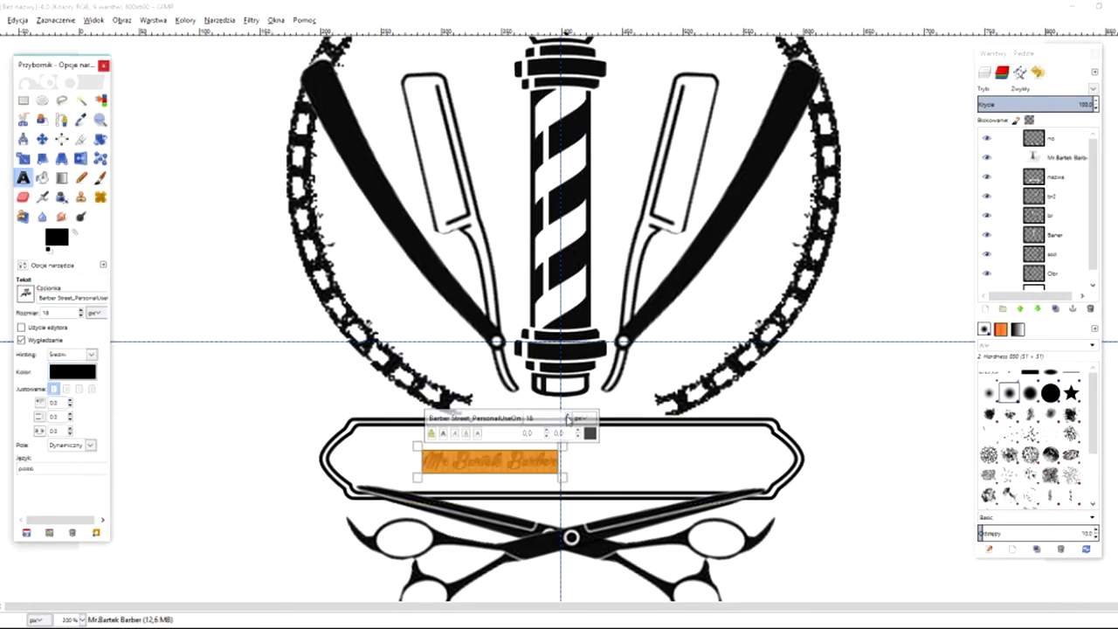
{"action": "key", "text": "m"}
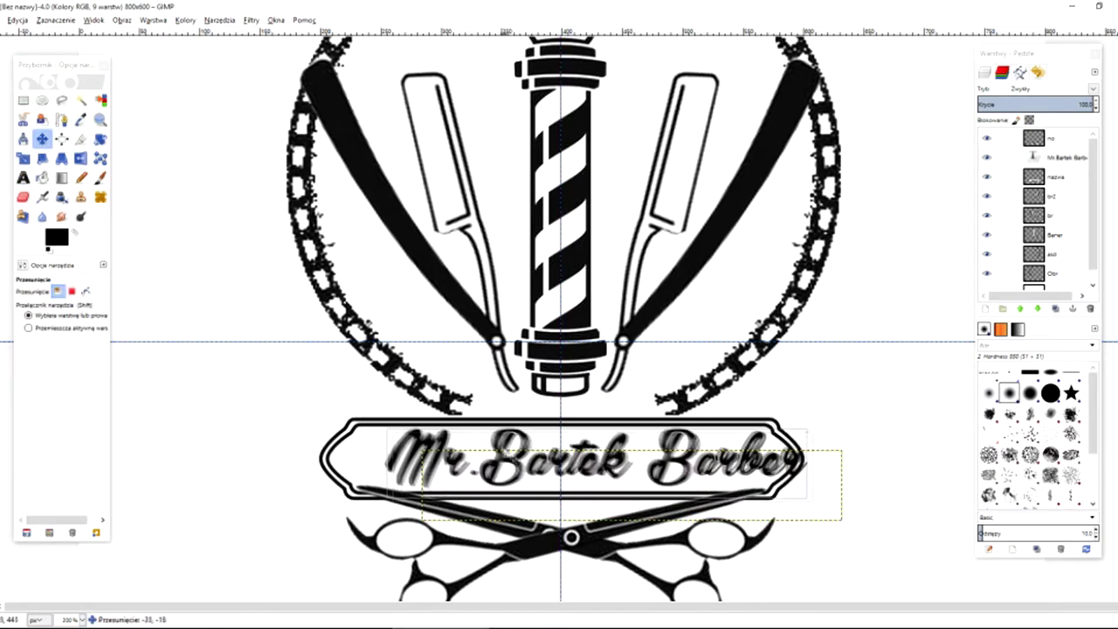
{"action": "left_click_drag", "start_coordinate": [611, 485], "coordinate": [541, 458]}
{"action": "key", "text": "1"}
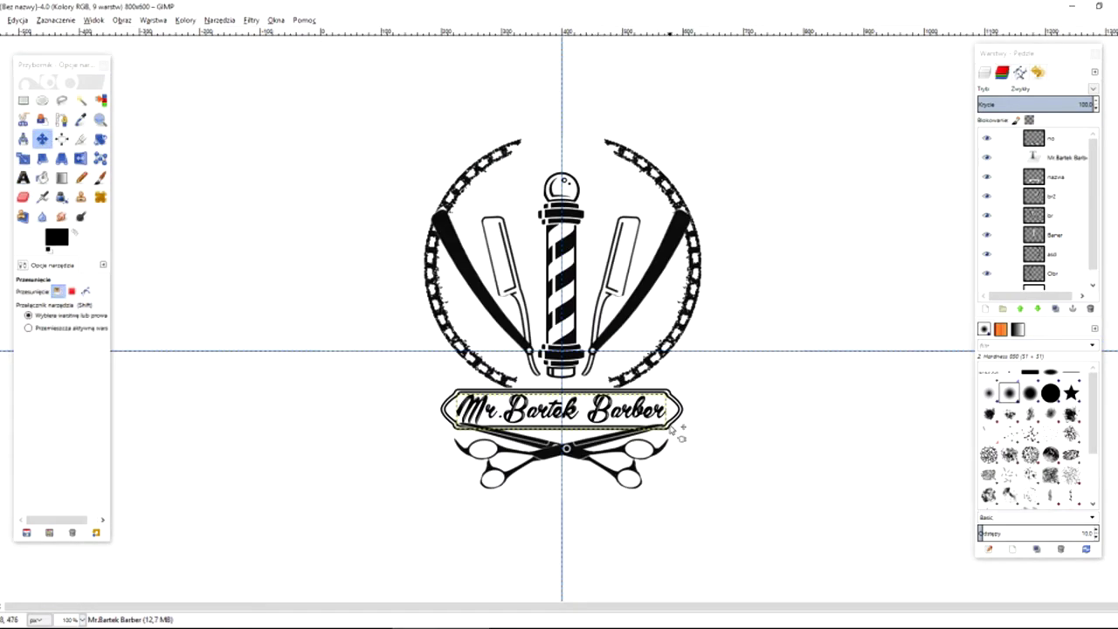
- Briefly hide and re-show the chain border halves, then select the nazwa banner and Tło layers
{"action": "left_click", "coordinate": [987, 241]}
{"action": "left_click", "coordinate": [987, 261]}
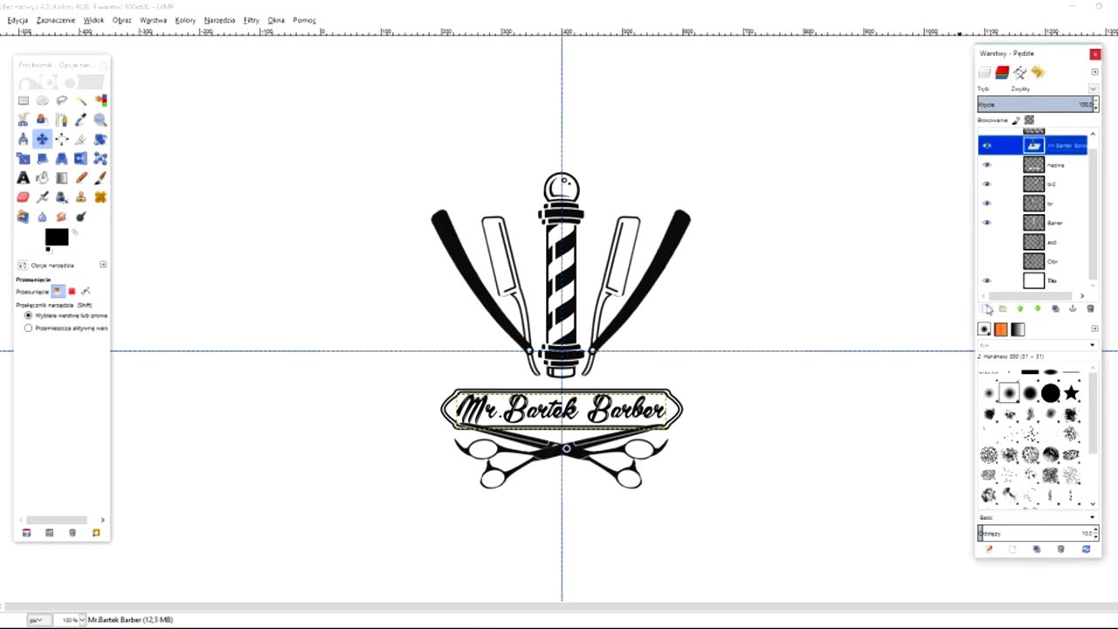
{"action": "left_click", "coordinate": [987, 241]}
{"action": "left_click", "coordinate": [987, 260]}
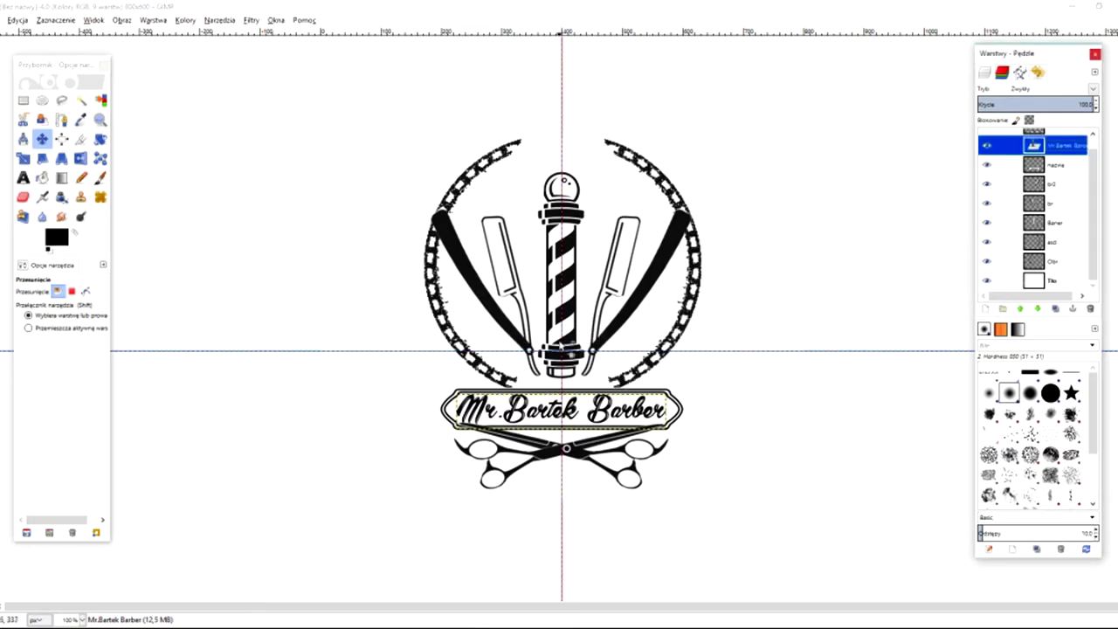
{"action": "left_click_drag", "start_coordinate": [562, 350], "coordinate": [995, 241]}
{"action": "left_click", "coordinate": [1059, 165]}
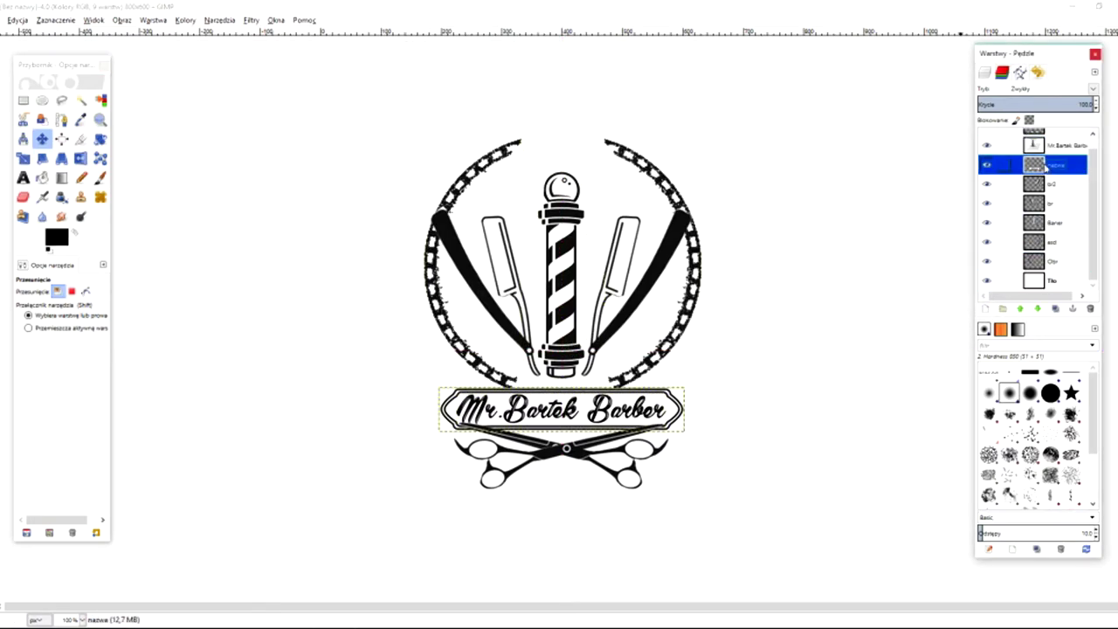
{"action": "right_click", "coordinate": [1047, 165]}
{"action": "left_click", "coordinate": [527, 472]}
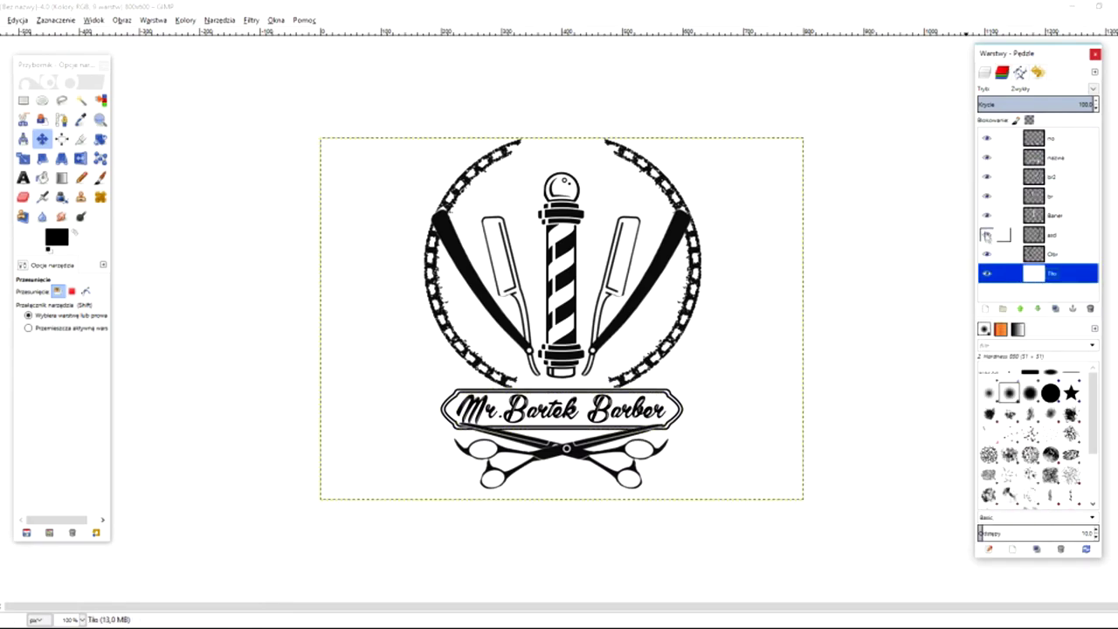
- Try hiding the chain border and raising the banner and scissors, then undo those moves
{"action": "left_click_drag", "start_coordinate": [987, 234], "coordinate": [987, 254]}
{"action": "left_click_drag", "start_coordinate": [559, 409], "coordinate": [559, 401]}
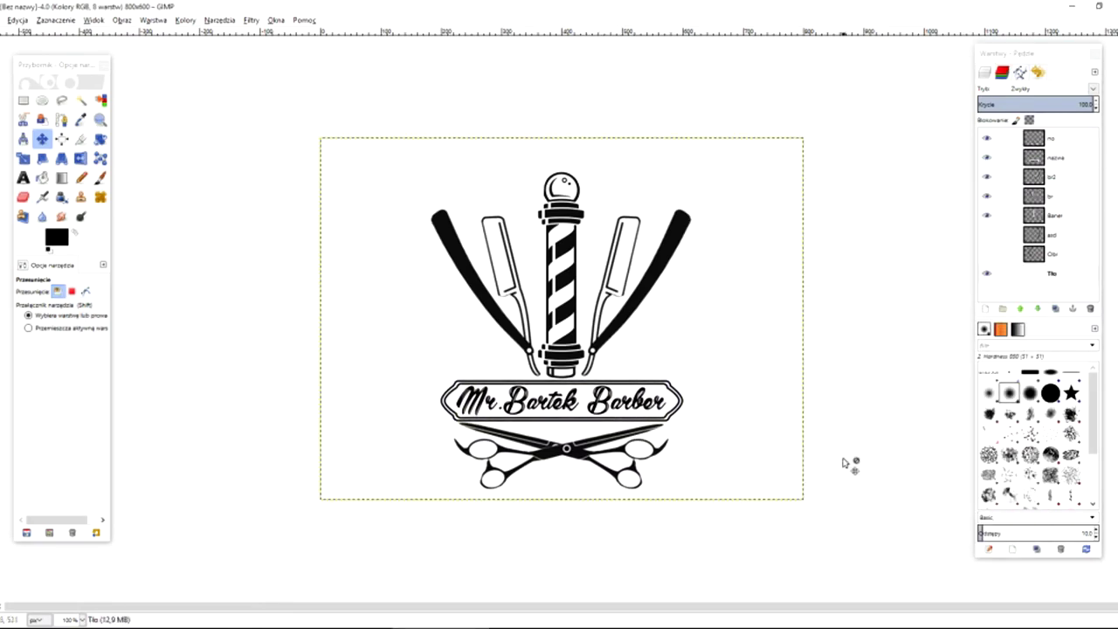
{"action": "left_click_drag", "start_coordinate": [567, 453], "coordinate": [569, 442]}
{"action": "left_click", "coordinate": [801, 489]}
{"action": "key", "text": "ctrl+z"}
{"action": "key", "text": "ctrl+z"}
{"action": "key", "text": "ctrl+z"}
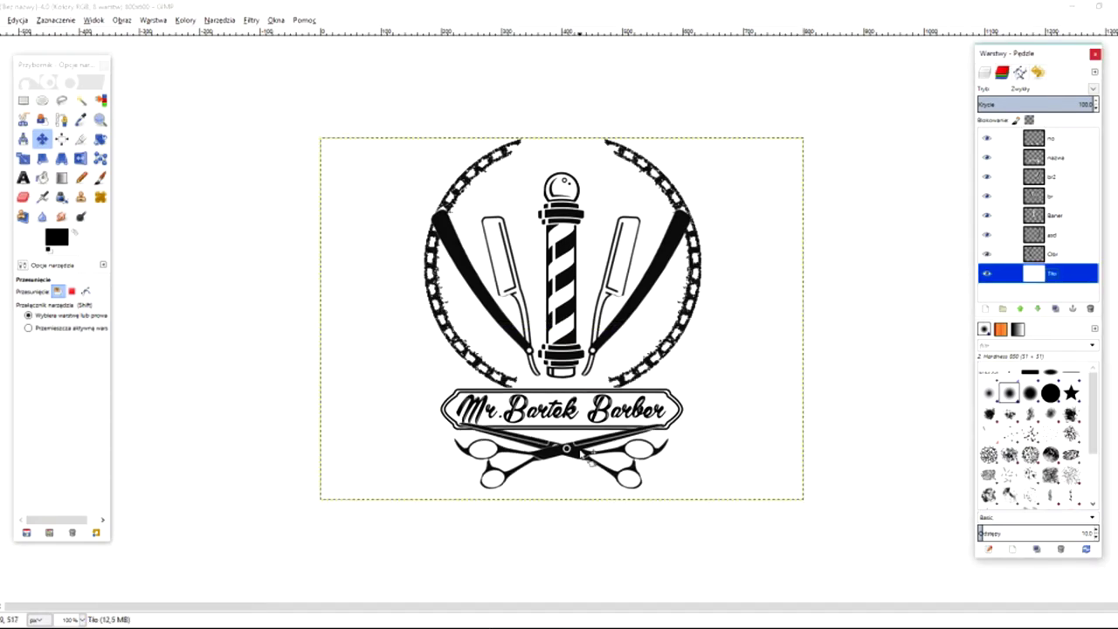
- Link the logo layers together and shift the whole logo slightly lower
{"action": "left_click", "coordinate": [1048, 157]}
{"action": "left_click_drag", "start_coordinate": [1002, 138], "coordinate": [1003, 197]}
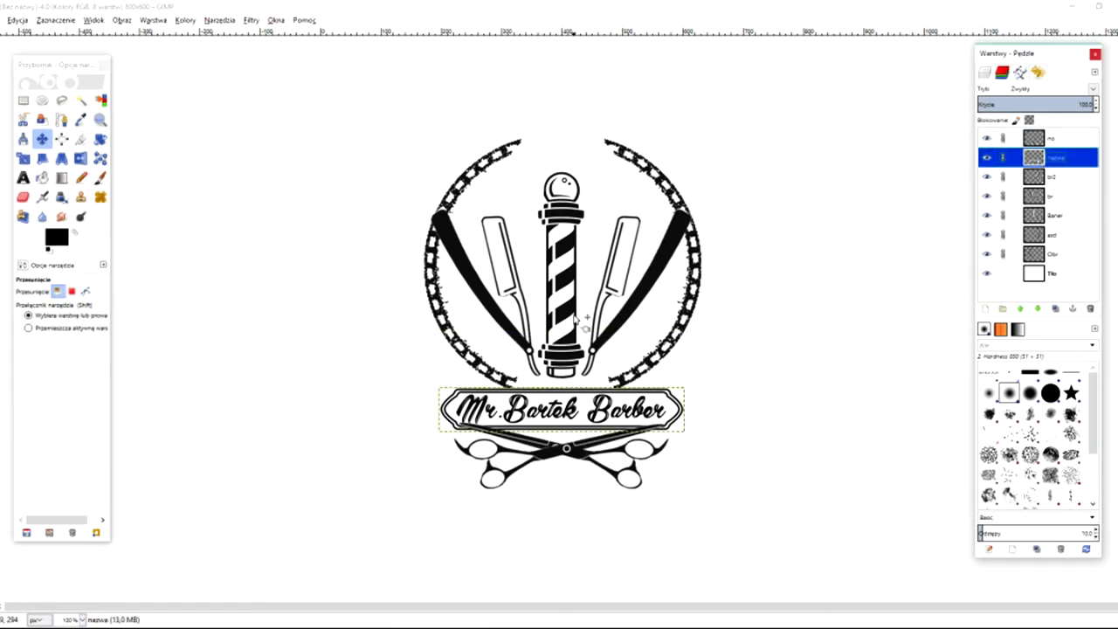
{"action": "left_click_drag", "start_coordinate": [585, 320], "coordinate": [585, 327]}
- Export the image as the PNG file Logo Barber.png
{"action": "left_click", "coordinate": [1048, 273]}
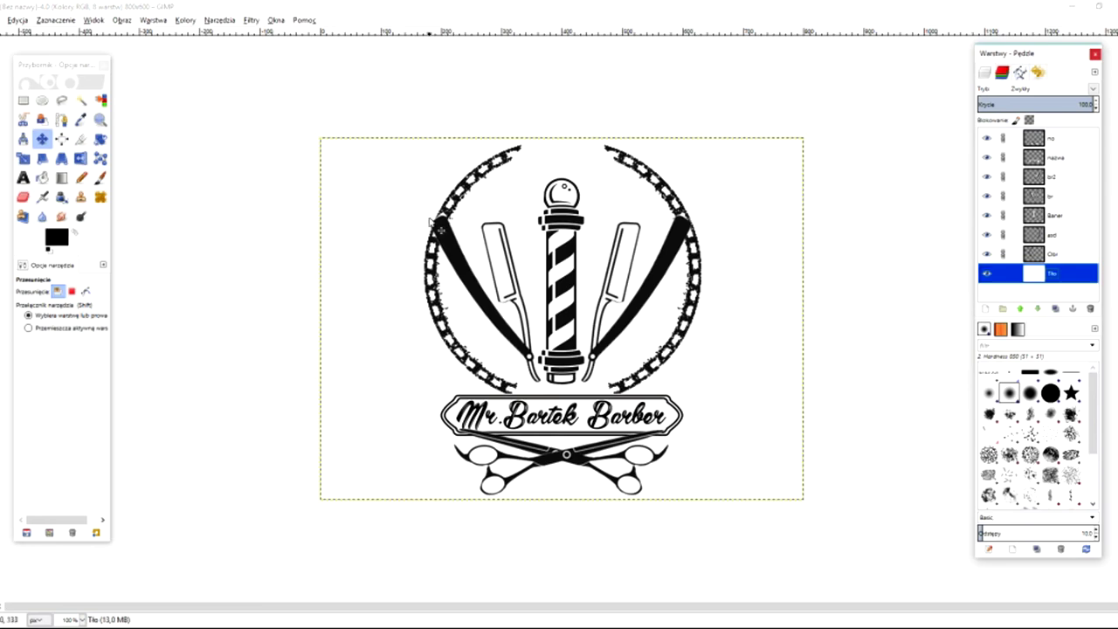
{"action": "left_click", "coordinate": [53, 239]}
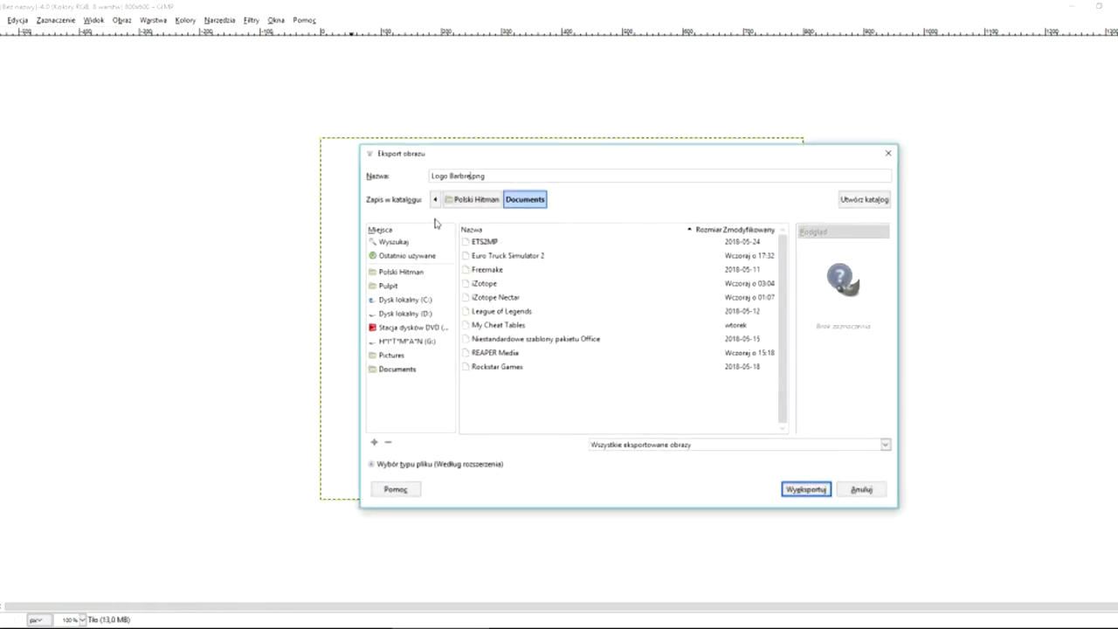
{"action": "key", "text": "Return"}
{"action": "key", "text": "Return"}
- Confirm the PNG export options, hide the chain border layers, and select the scissors layer
{"action": "left_click", "coordinate": [1010, 238]}
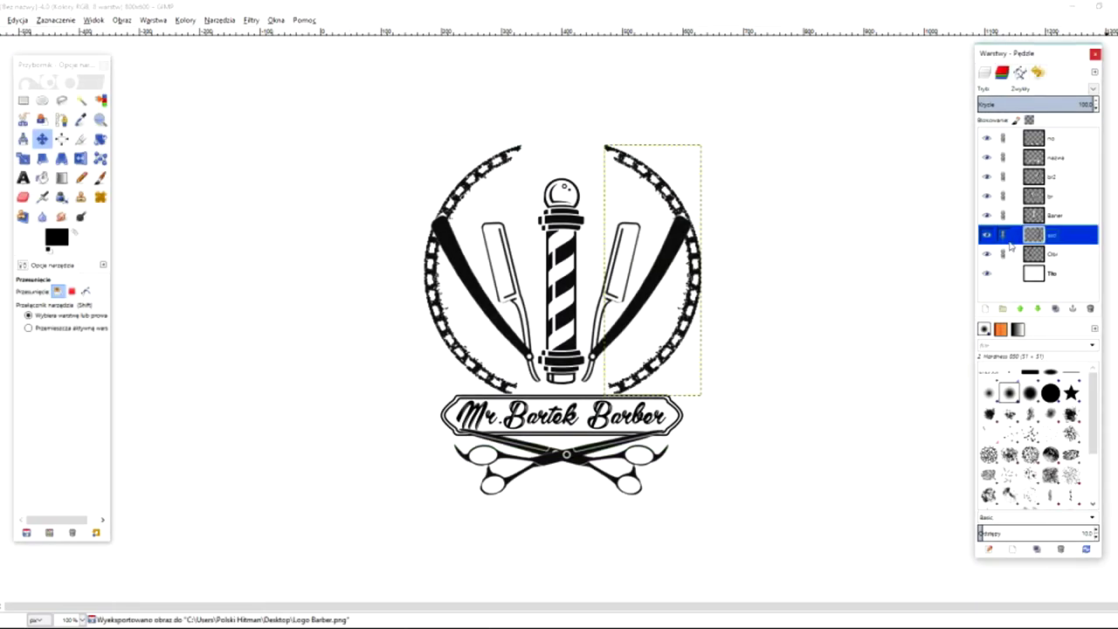
{"action": "left_click_drag", "start_coordinate": [987, 234], "coordinate": [987, 254]}
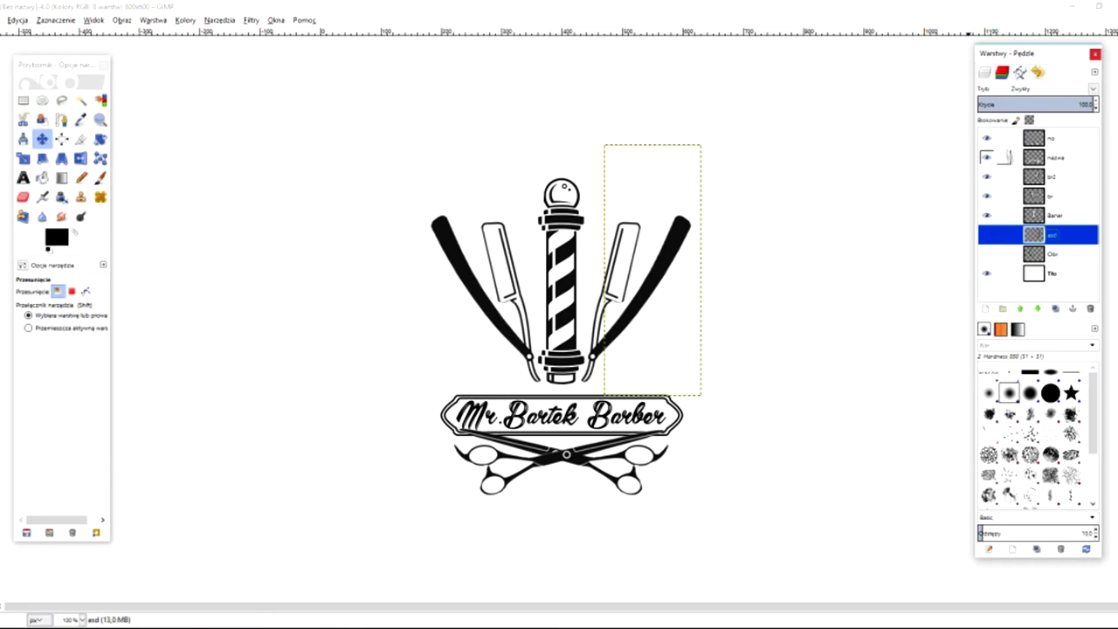
{"action": "left_click", "coordinate": [616, 422]}
- Raise the banner and scissors slightly and set up export as Logo Barber v2.png
{"action": "left_click_drag", "start_coordinate": [581, 421], "coordinate": [583, 418]}
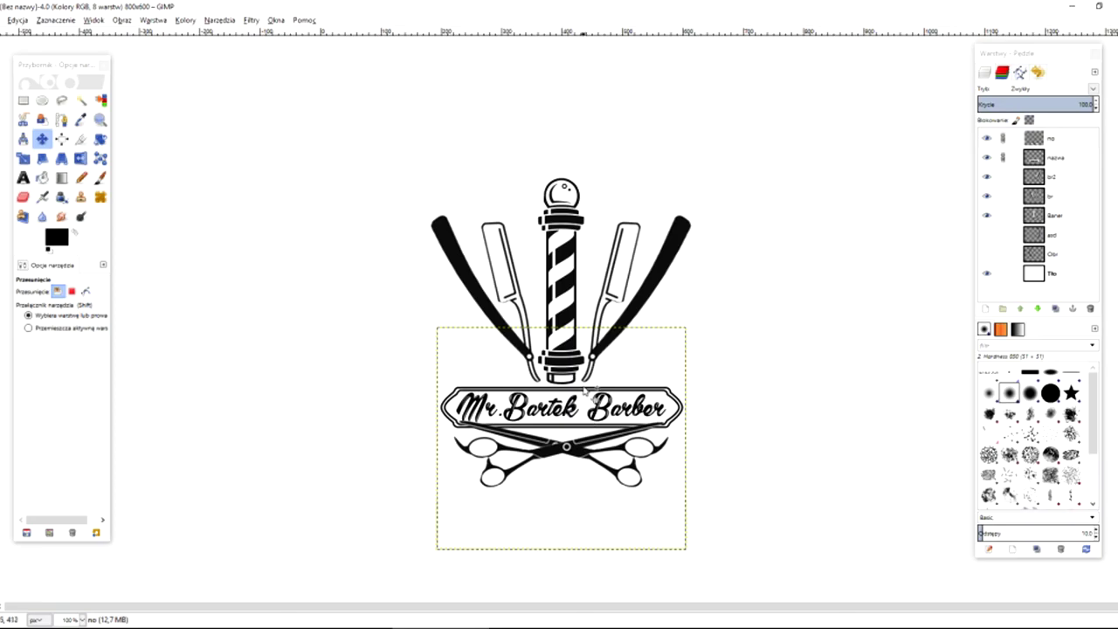
{"action": "left_click", "coordinate": [3, 19]}
{"action": "left_click", "coordinate": [52, 182]}
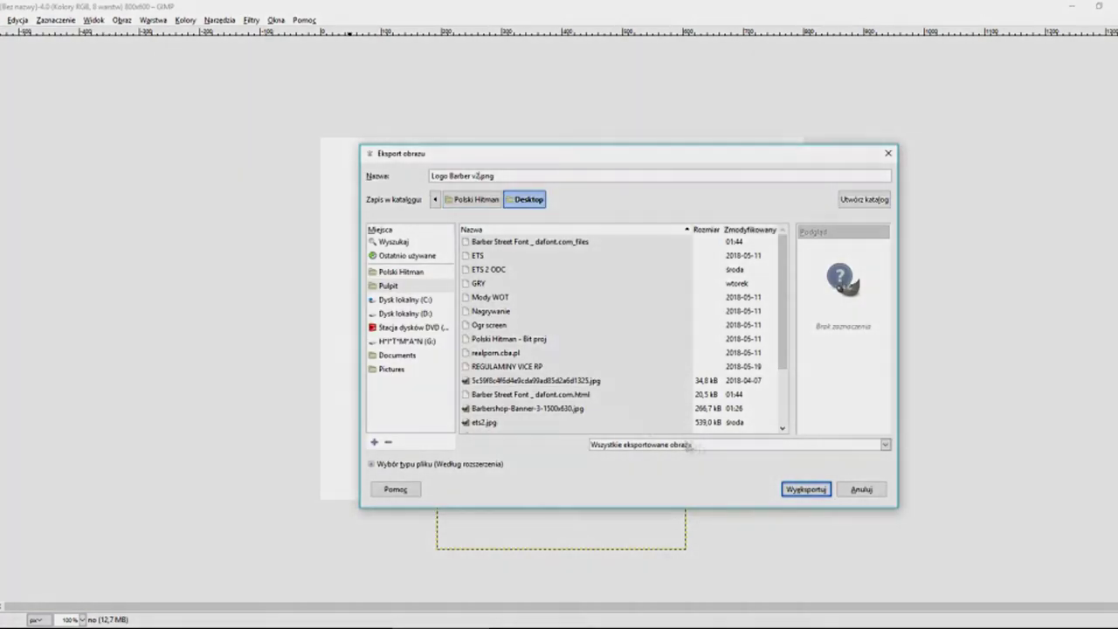